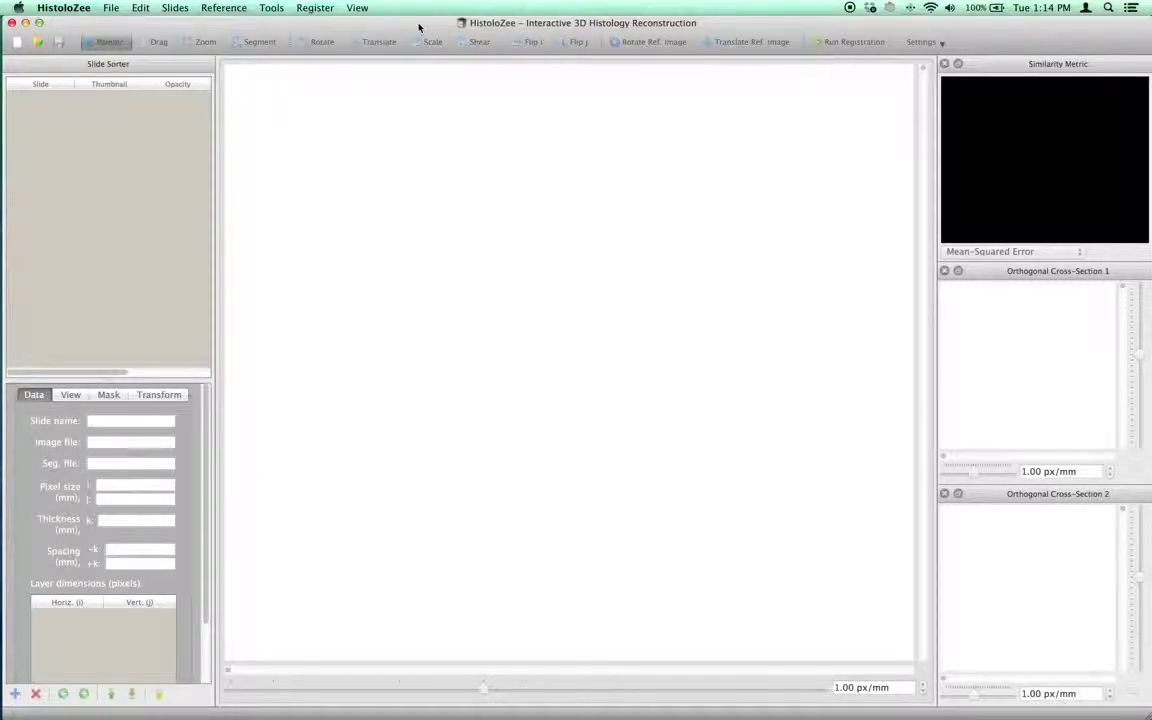
# View the application's About information, then dismiss it
pyautogui.click(72, 10)
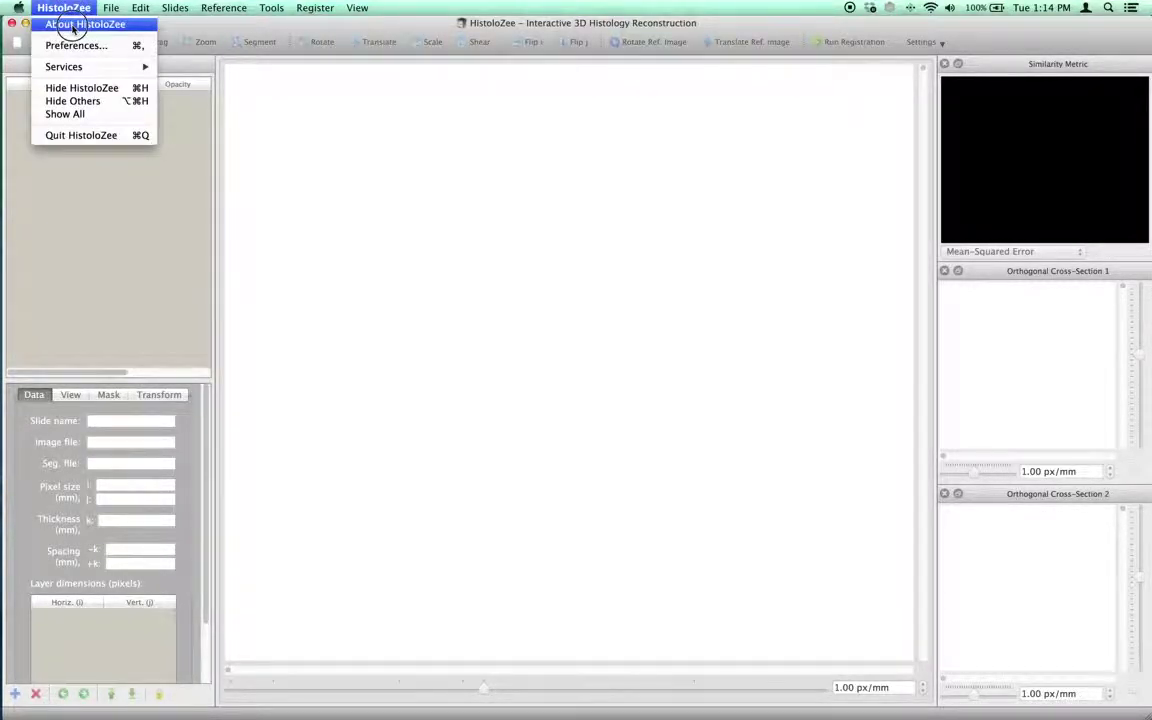
pyautogui.click(82, 24)
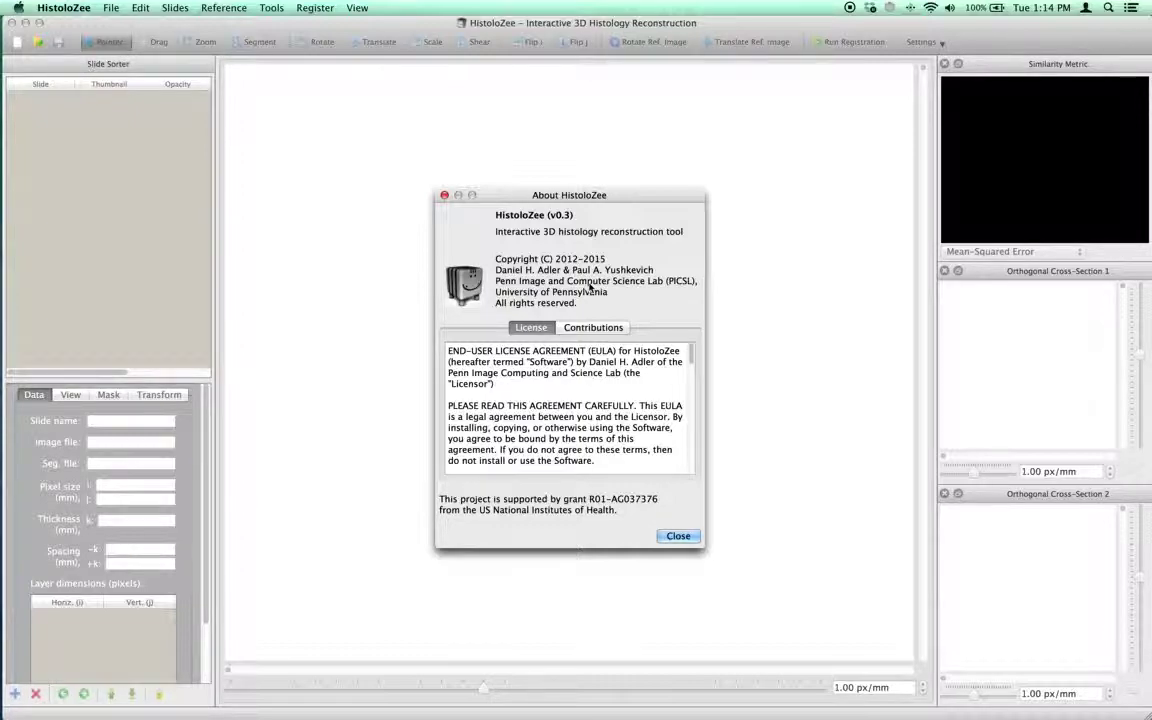
pyautogui.click(678, 536)
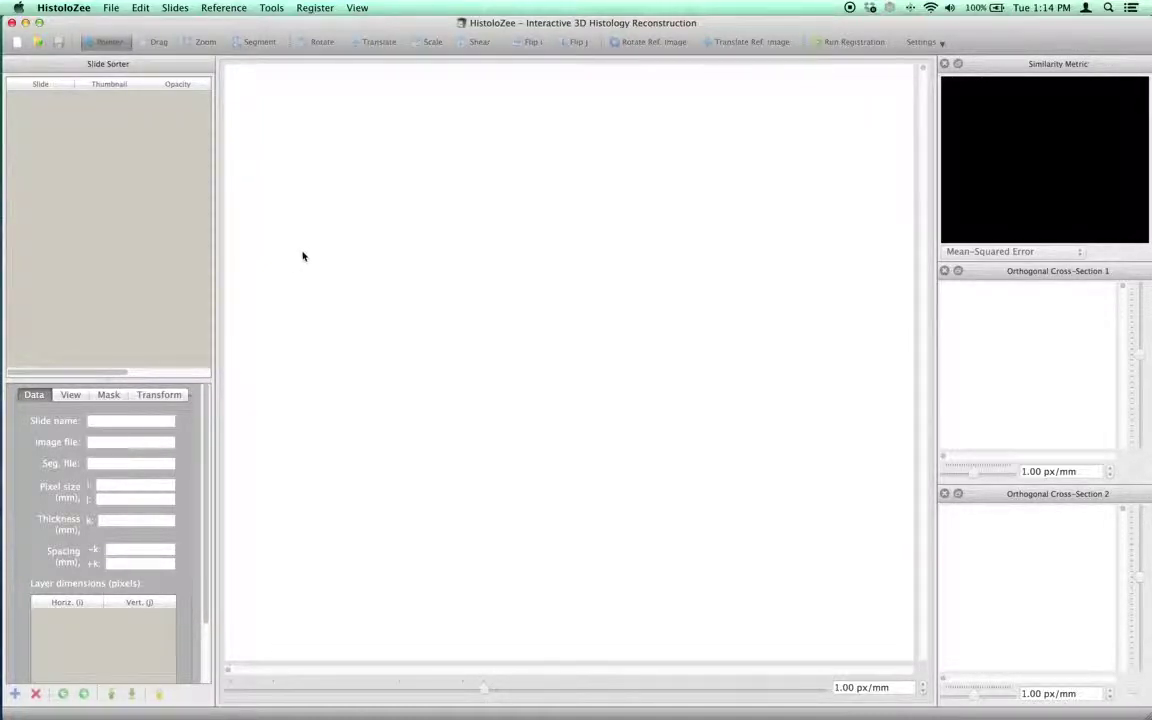
# Create a new empty reconstruction project, then glance at the Slides menu without choosing anything
pyautogui.click(111, 8)
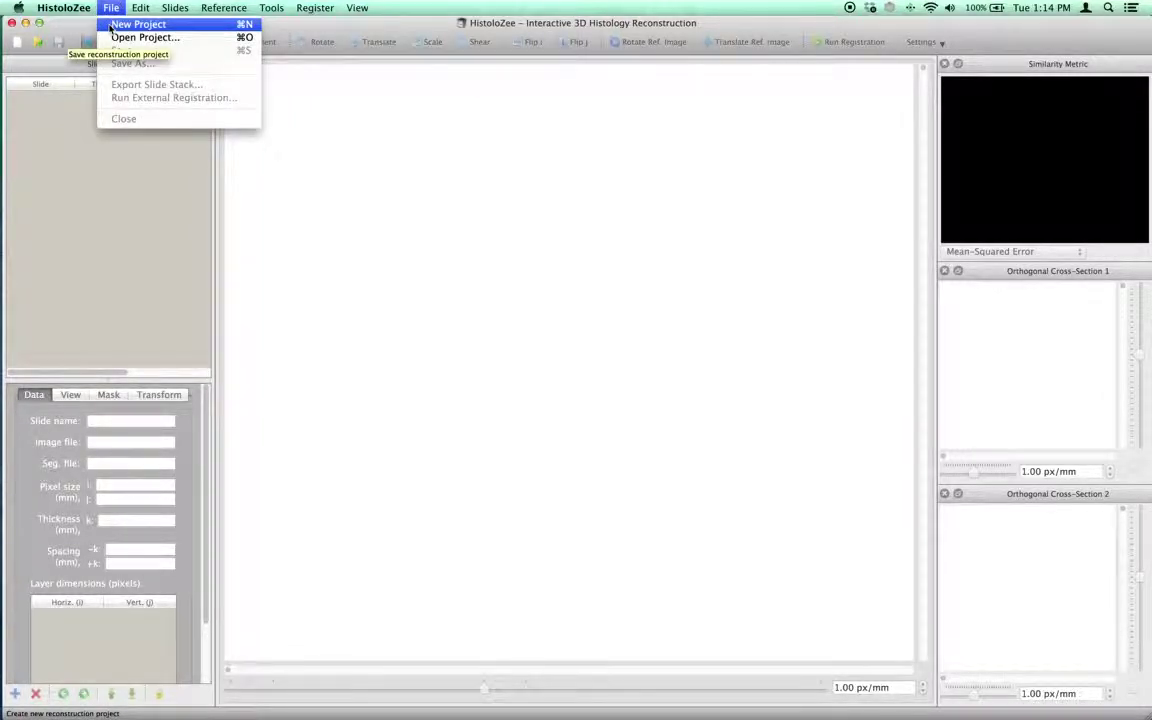
pyautogui.click(110, 25)
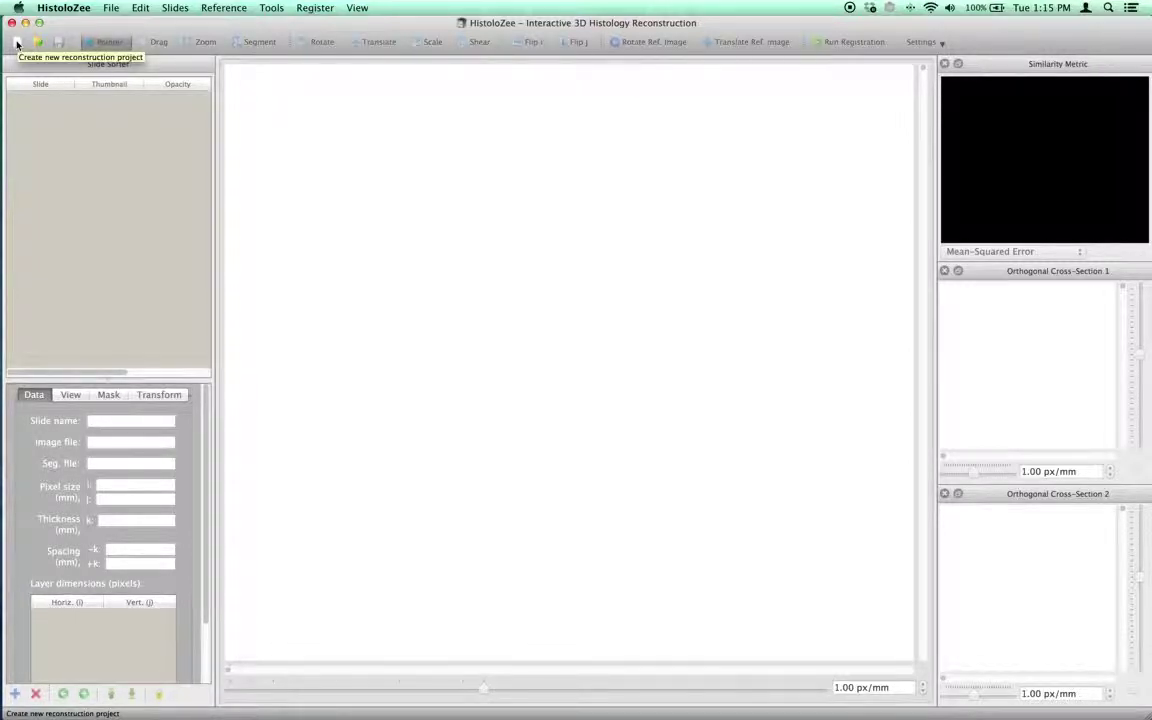
pyautogui.click(16, 43)
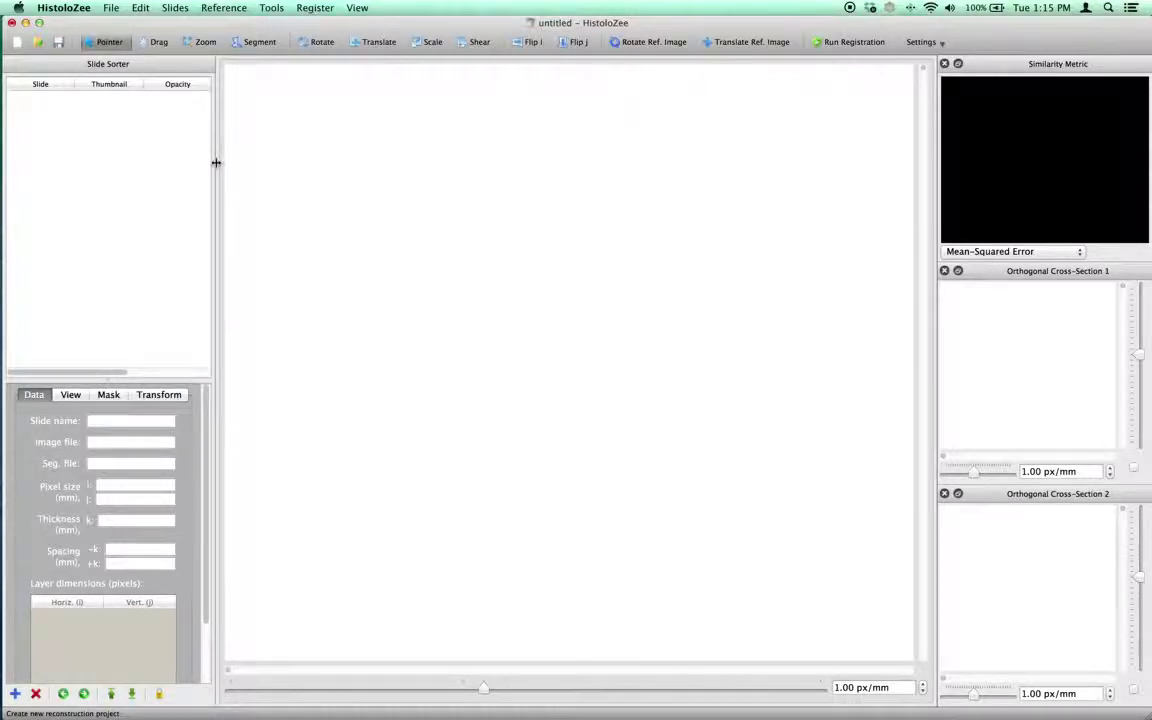
pyautogui.click(175, 8)
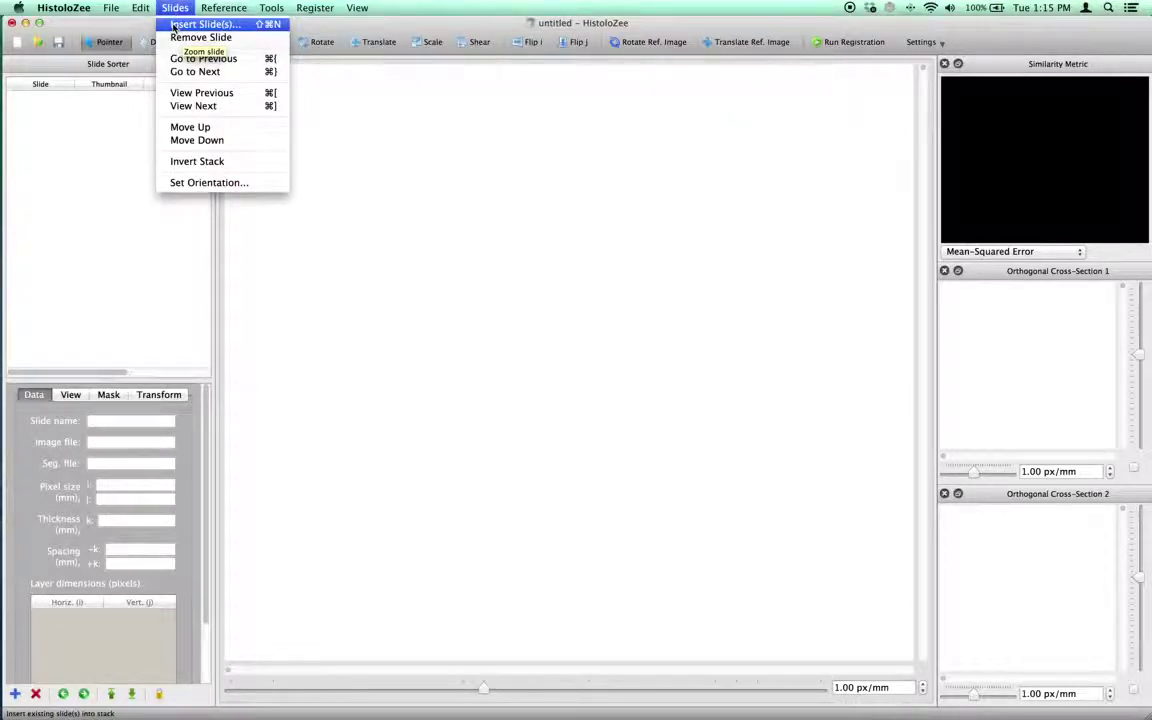
pyautogui.click(173, 10)
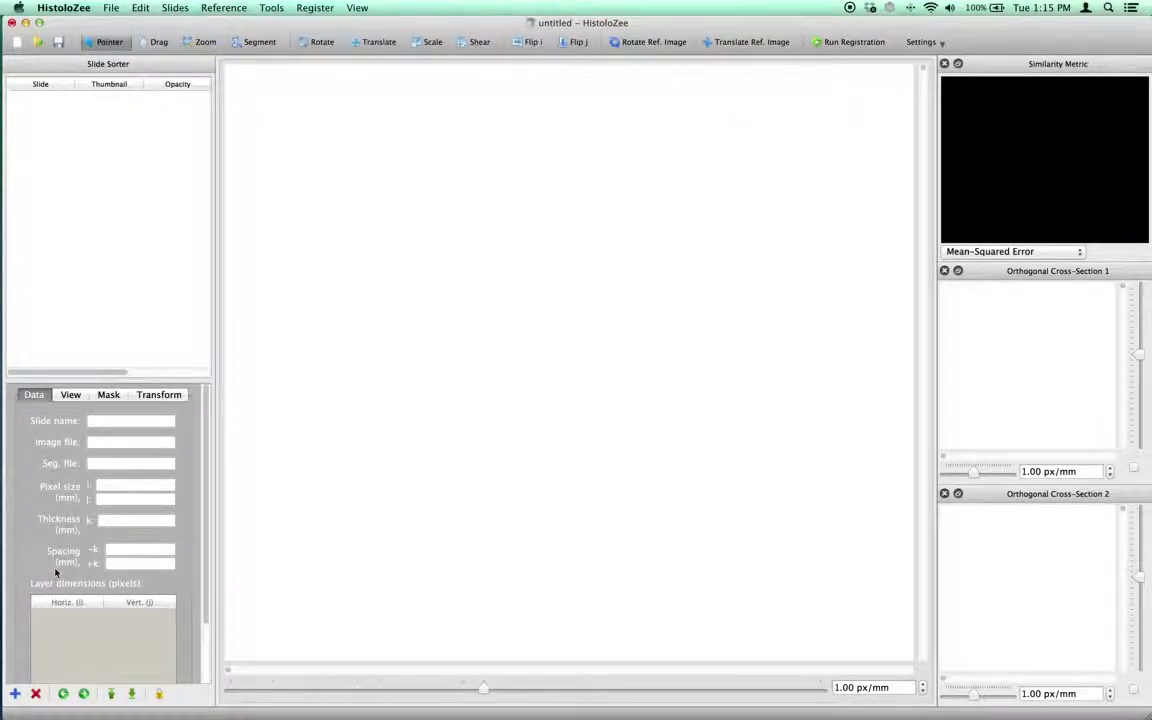
# Insert slide F01_KB_58229.svs from the KB folder into the project
pyautogui.click(15, 694)
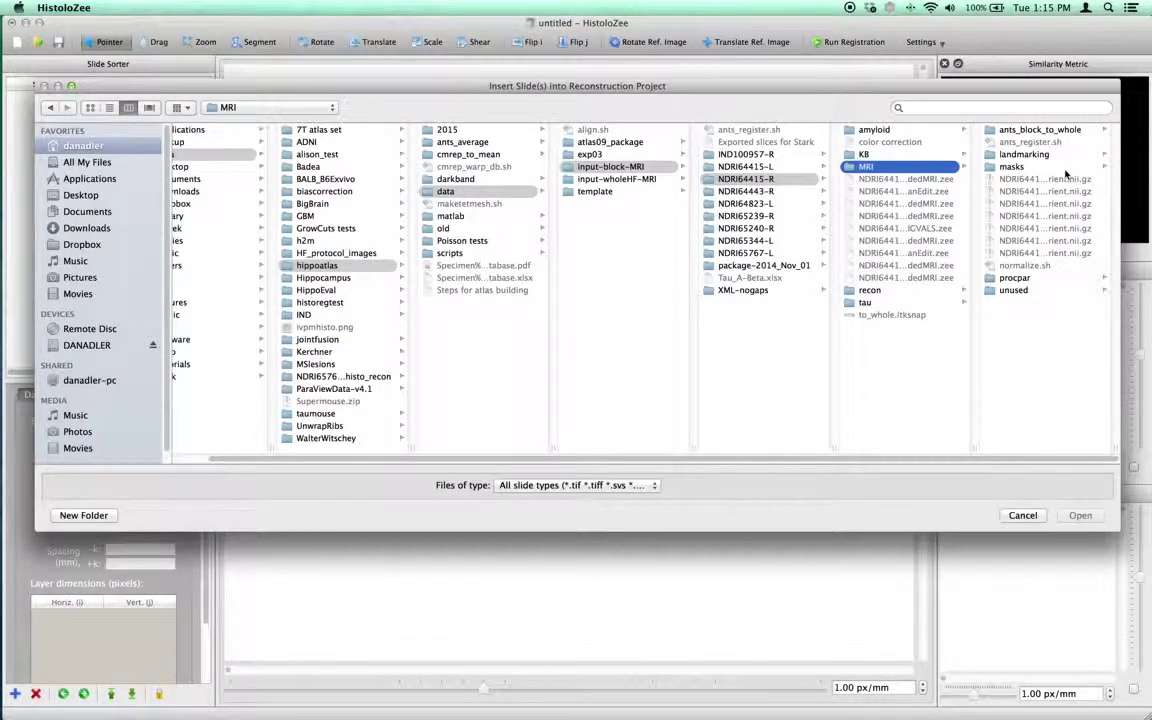
pyautogui.click(880, 154)
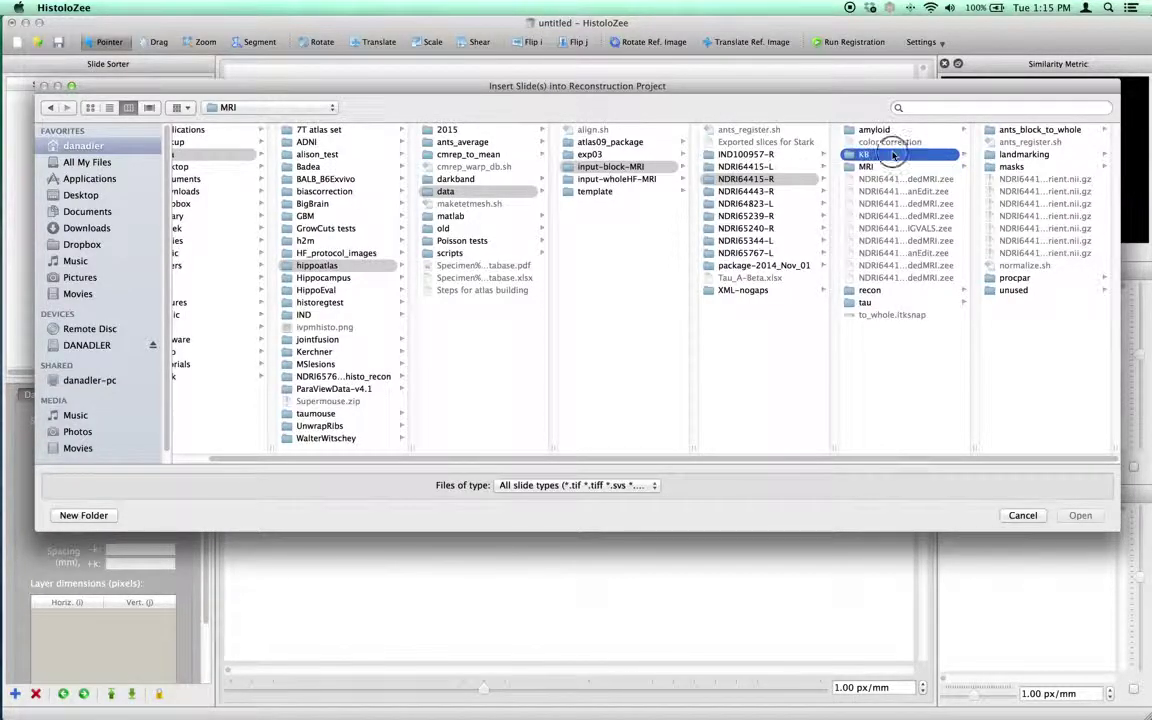
pyautogui.moveTo(1119, 151); pyautogui.dragTo(1115, 356)
pyautogui.click(943, 190)
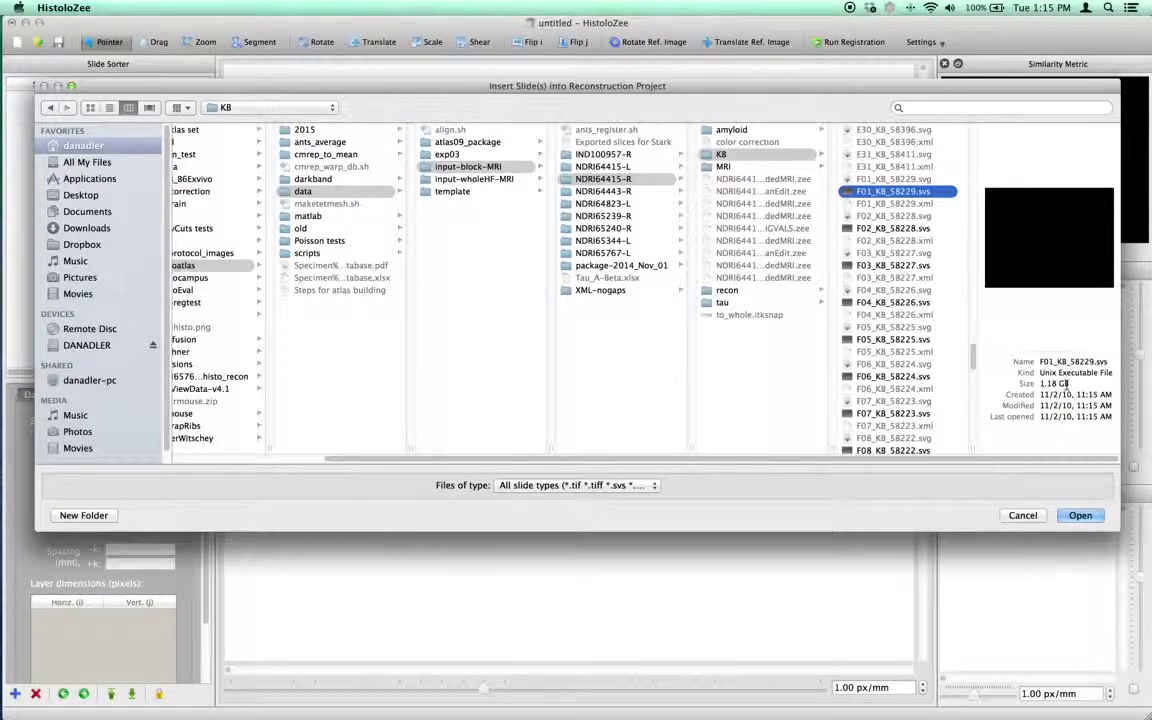
pyautogui.click(1079, 517)
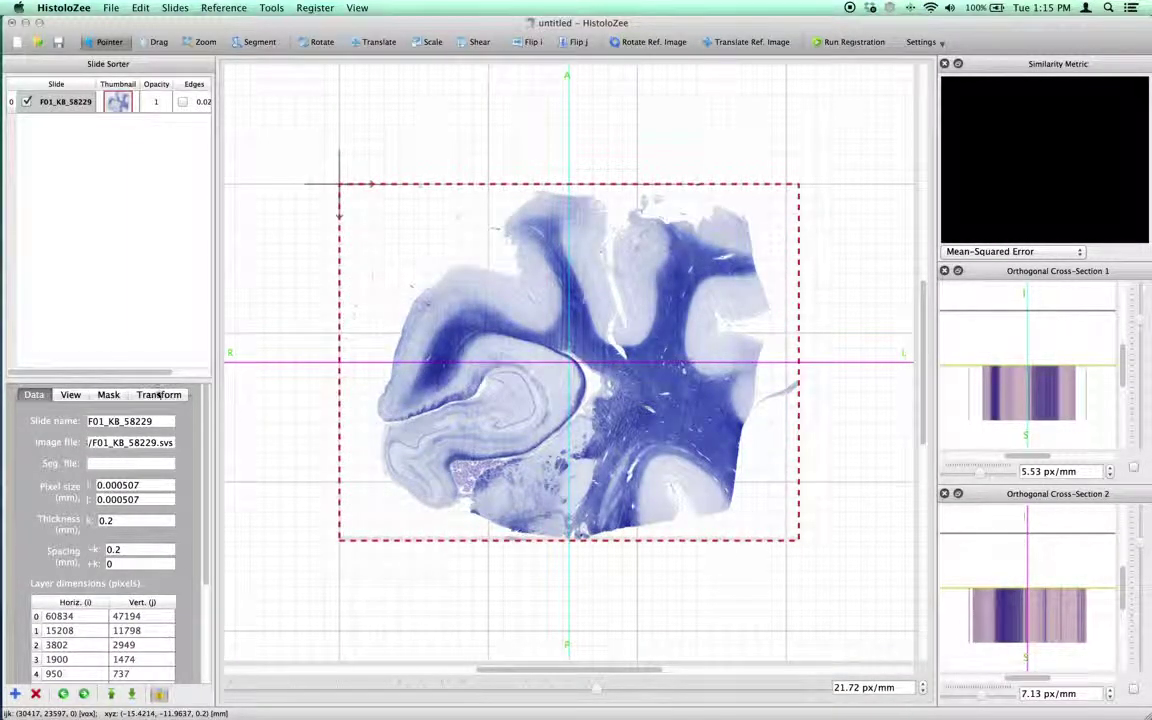
# Enlarge the slide properties and side panels, and rename the slide to FirstSlide
pyautogui.moveTo(108, 381); pyautogui.dragTo(110, 302)
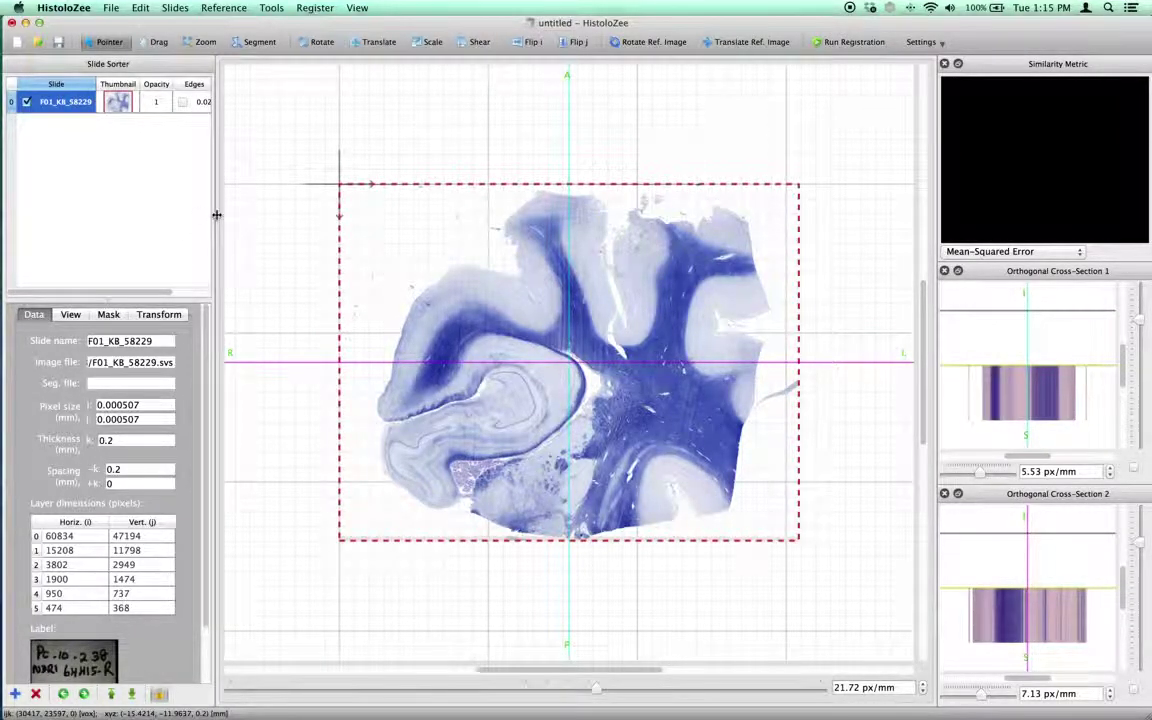
pyautogui.moveTo(216, 214); pyautogui.dragTo(270, 215)
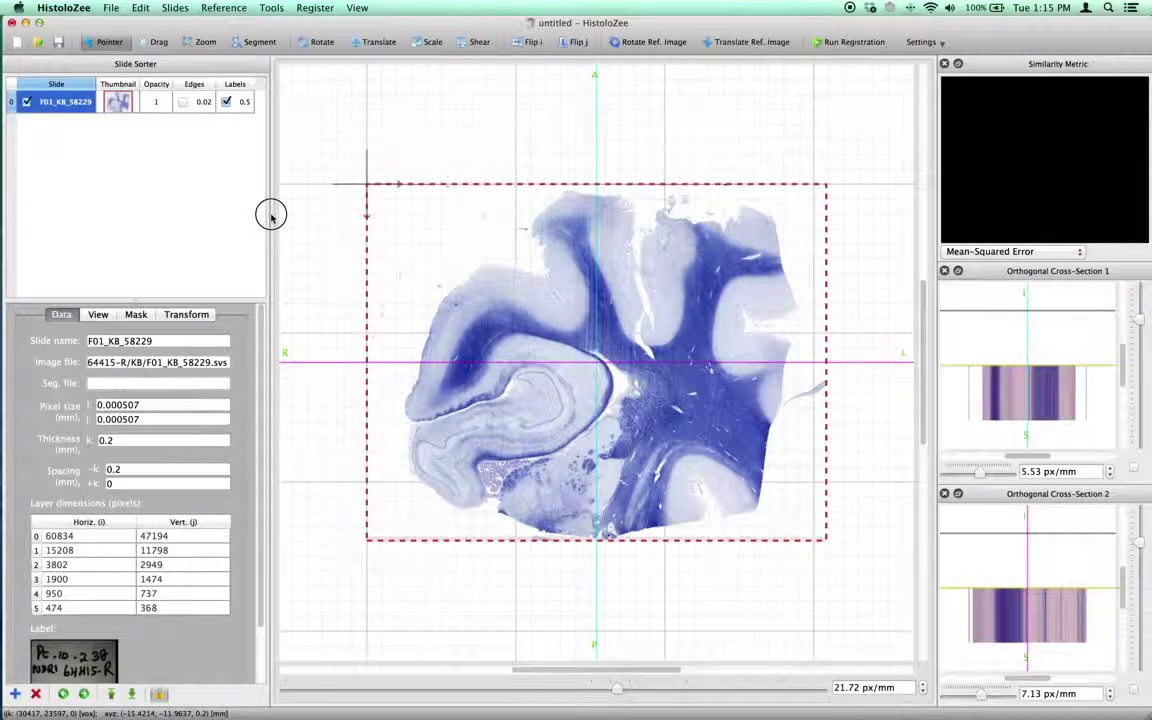
pyautogui.doubleClick(52, 103)
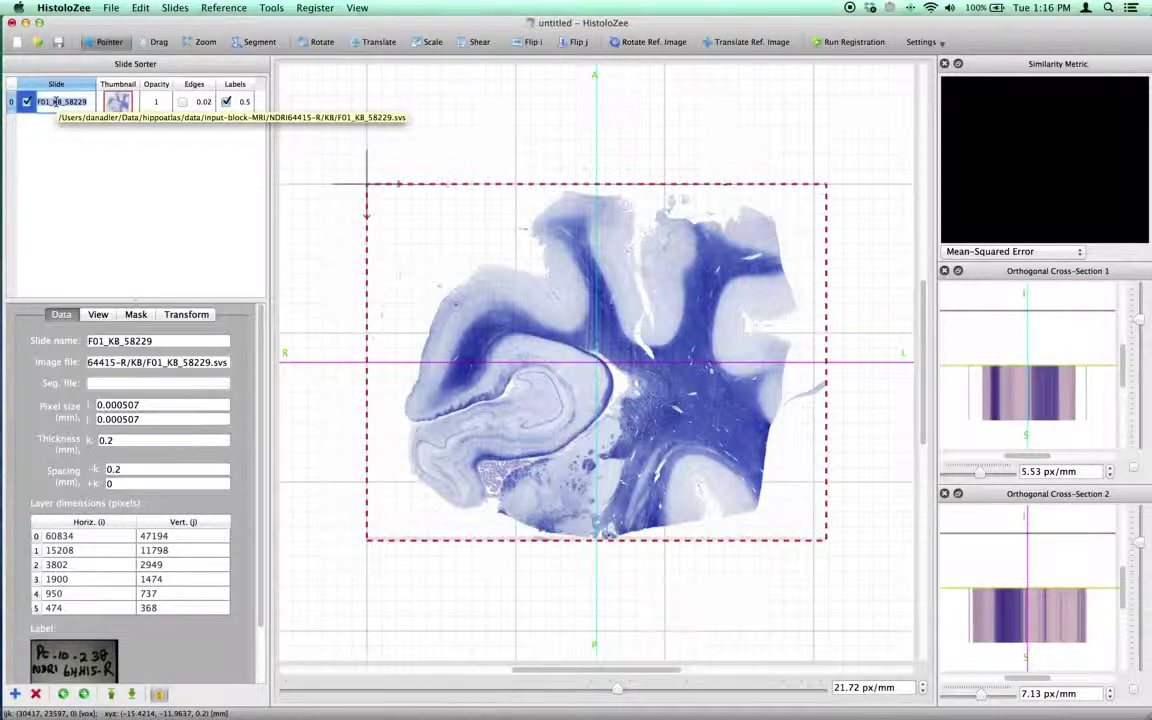
pyautogui.write('FirstSlide')
pyautogui.press('Return')
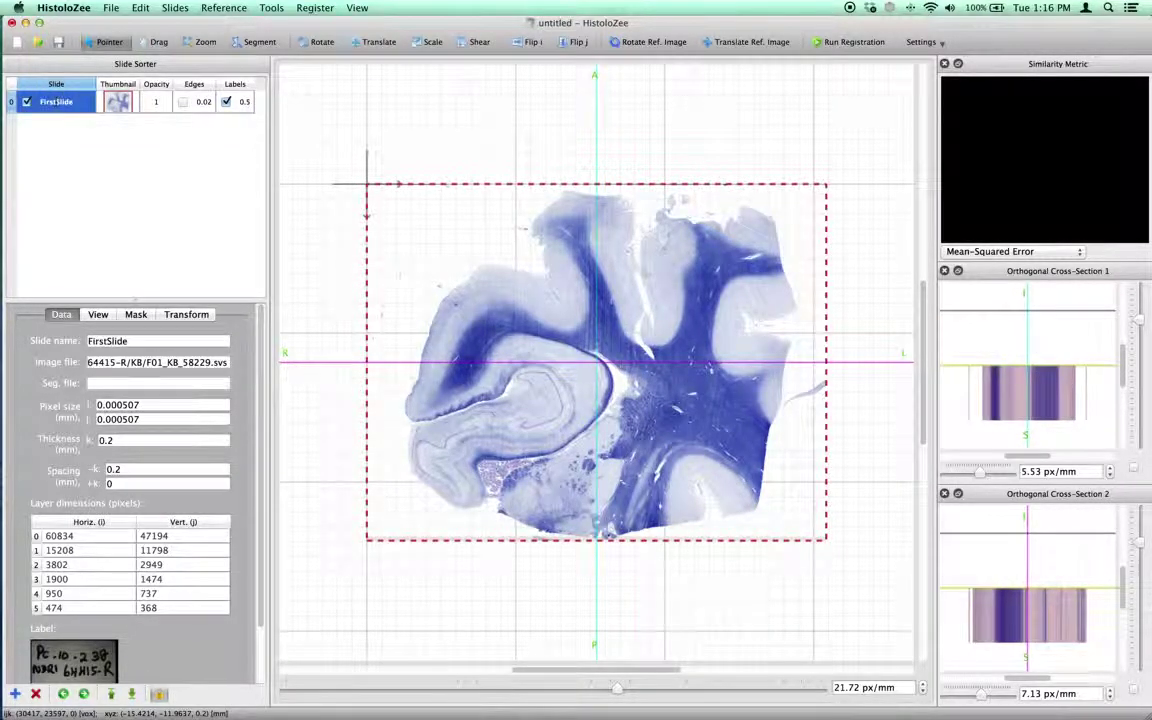
# Lower the slide's label opacity to 0.49 and show its data properties
pyautogui.doubleClick(242, 102)
pyautogui.click(250, 103)
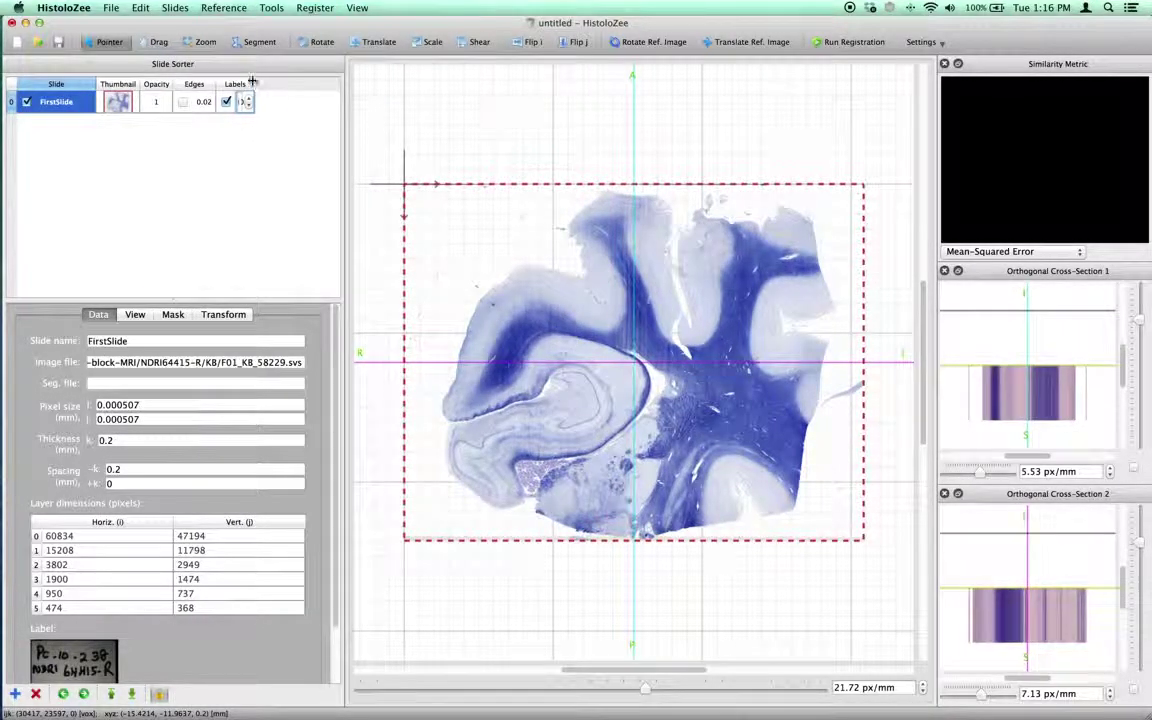
pyautogui.moveTo(254, 84); pyautogui.dragTo(305, 84)
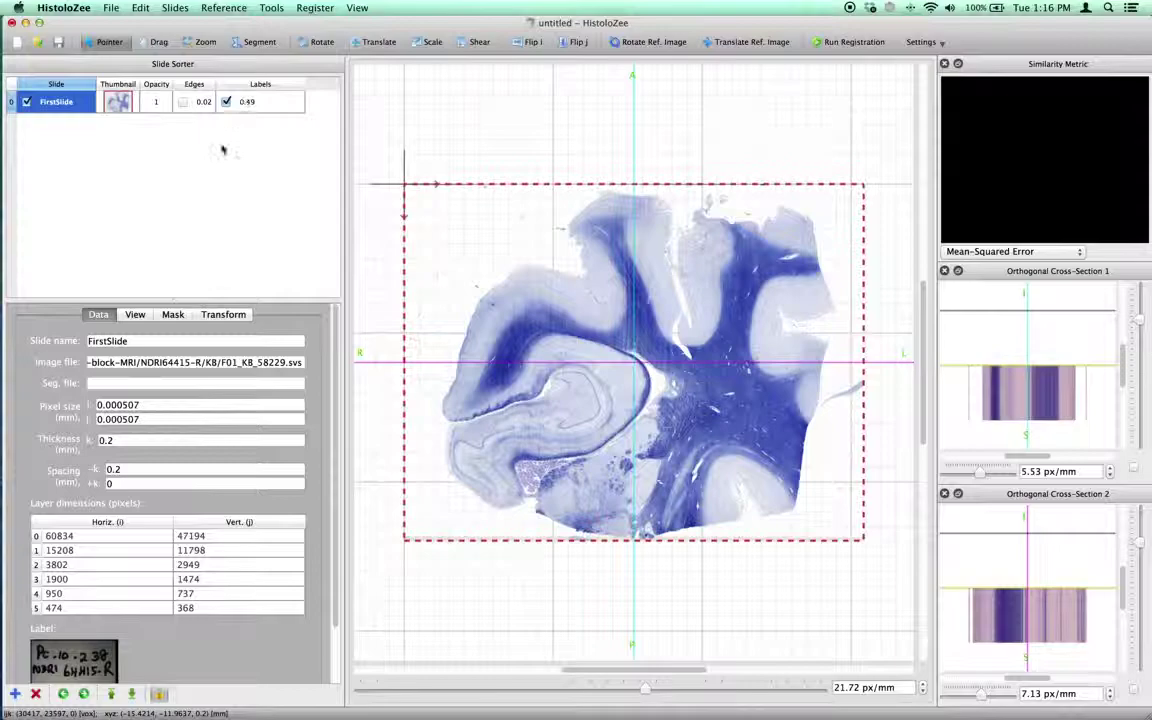
pyautogui.click(105, 315)
pyautogui.click(134, 341)
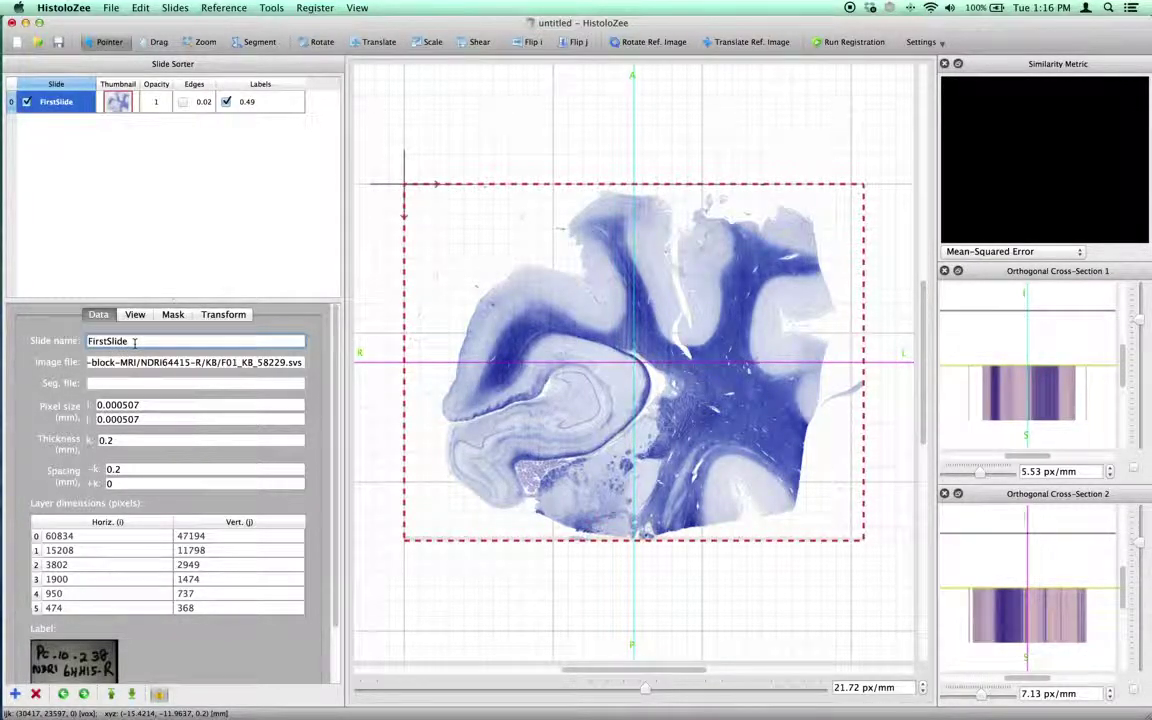
pyautogui.write('-KB')
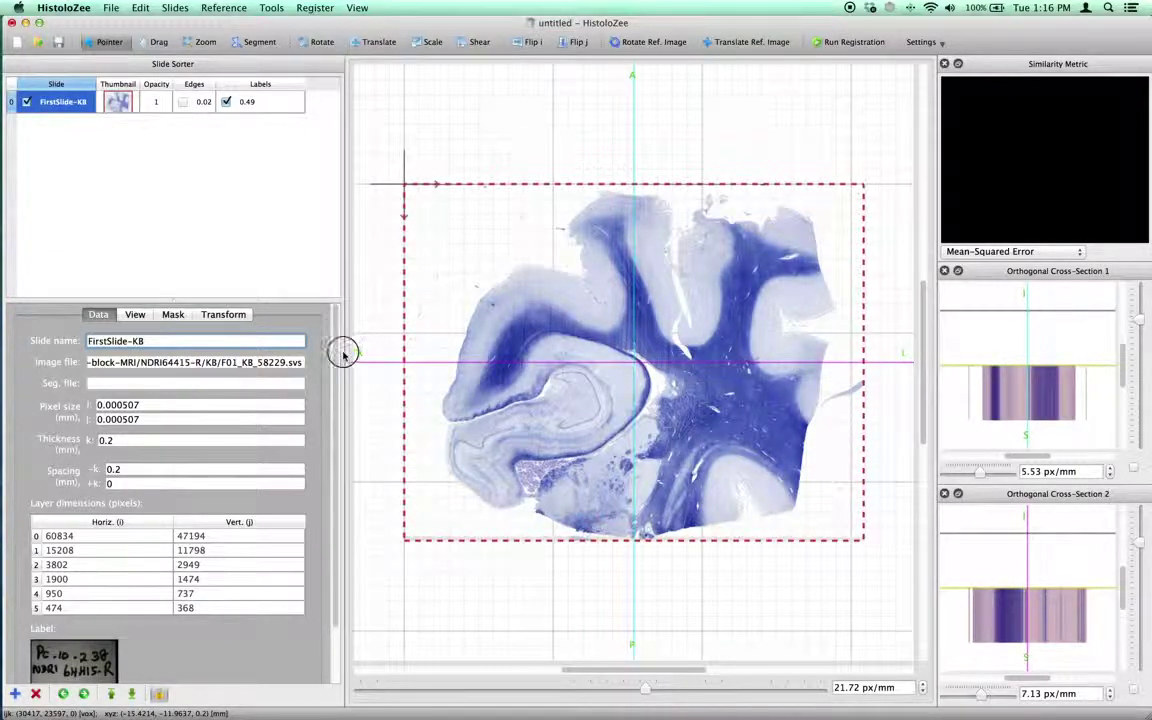
pyautogui.moveTo(342, 350); pyautogui.dragTo(591, 283)
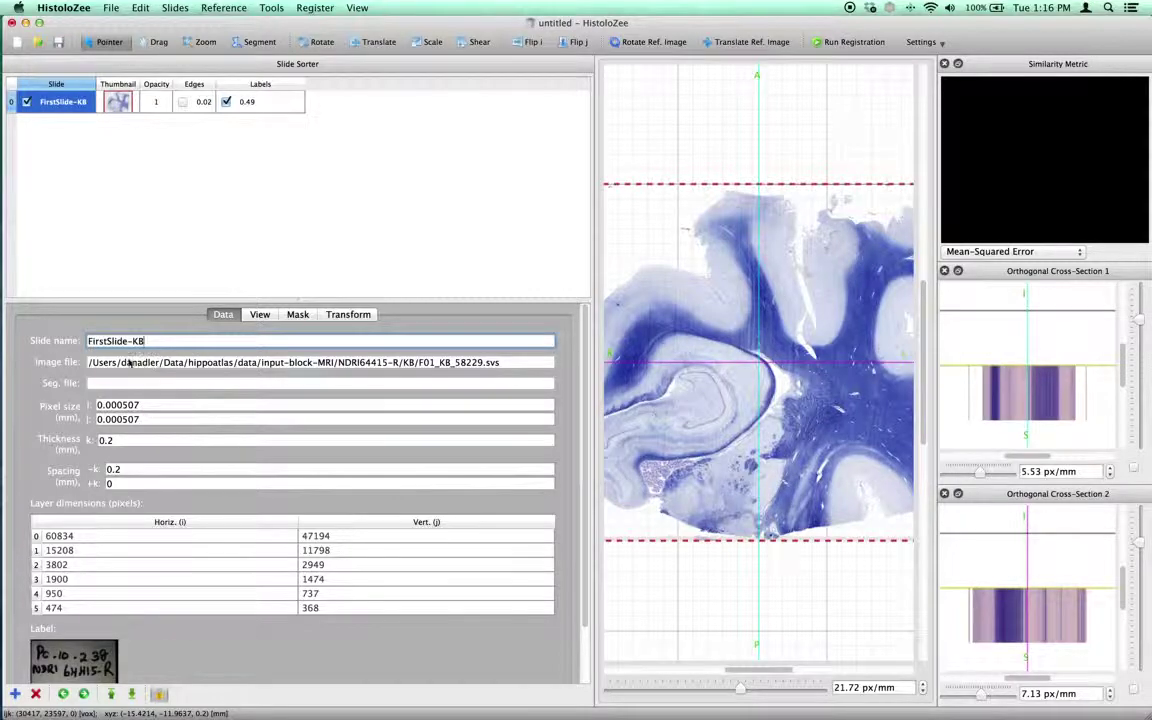
pyautogui.moveTo(80, 366); pyautogui.dragTo(488, 367)
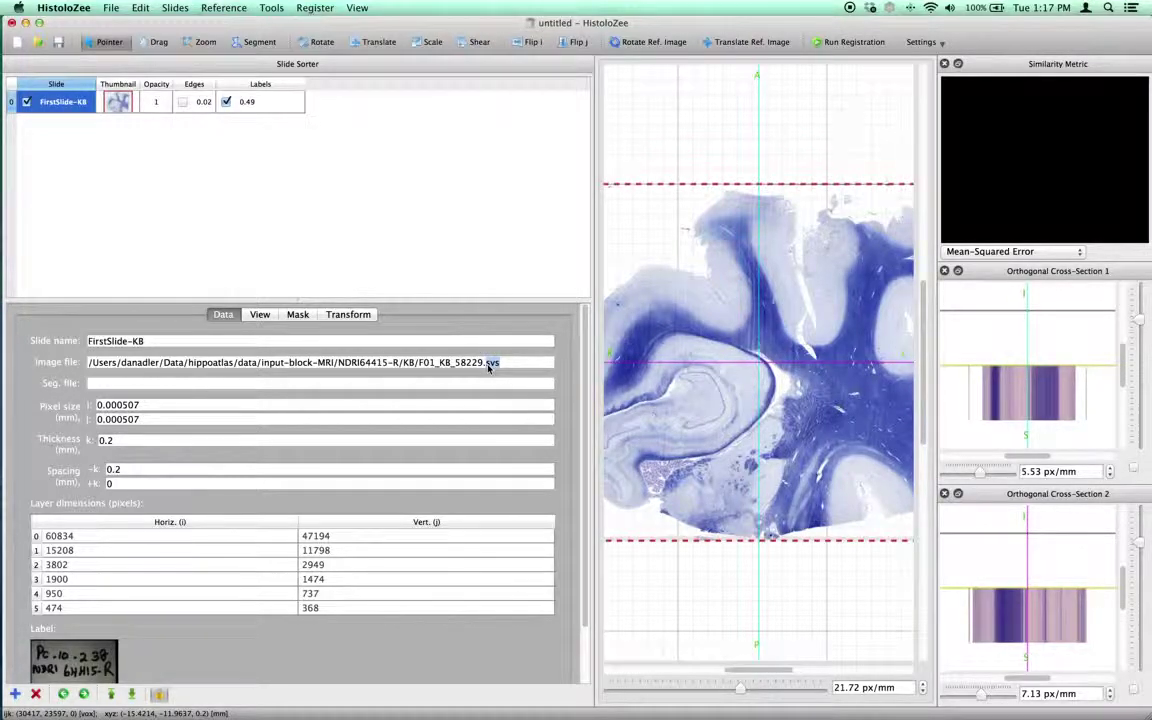
pyautogui.click(185, 346)
pyautogui.moveTo(597, 380); pyautogui.dragTo(303, 377)
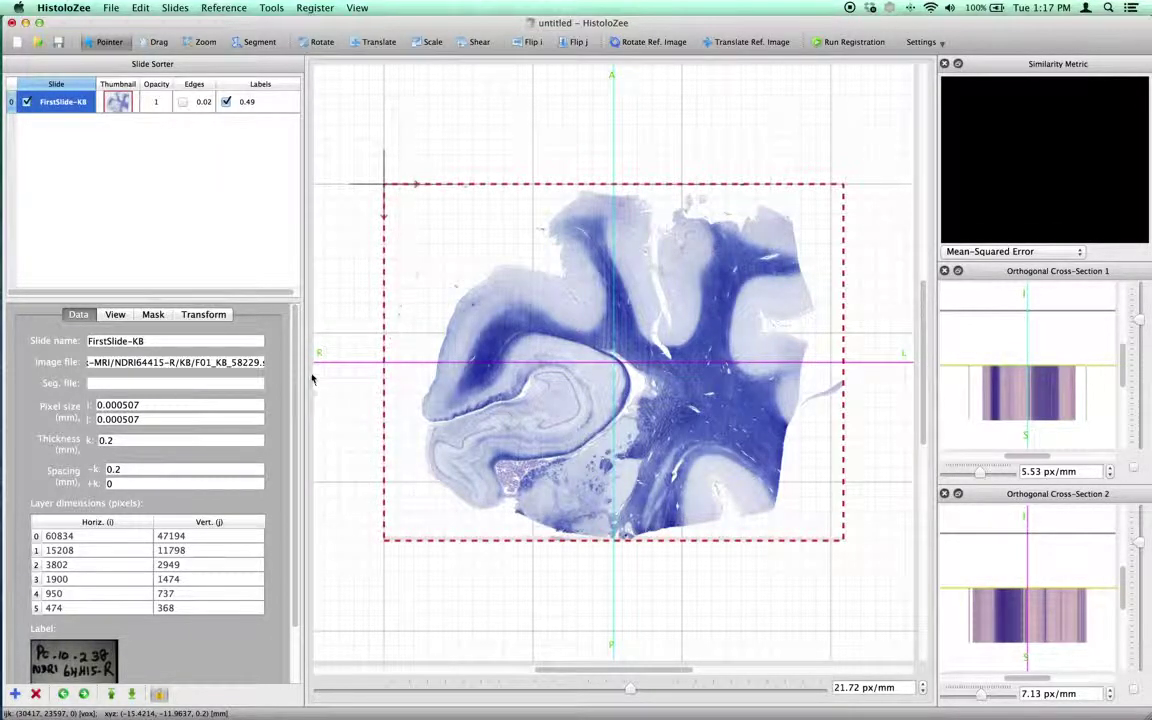
# Give the slide image more room and set both -k and +k spacing values to 0 mm
pyautogui.moveTo(296, 364); pyautogui.dragTo(296, 428)
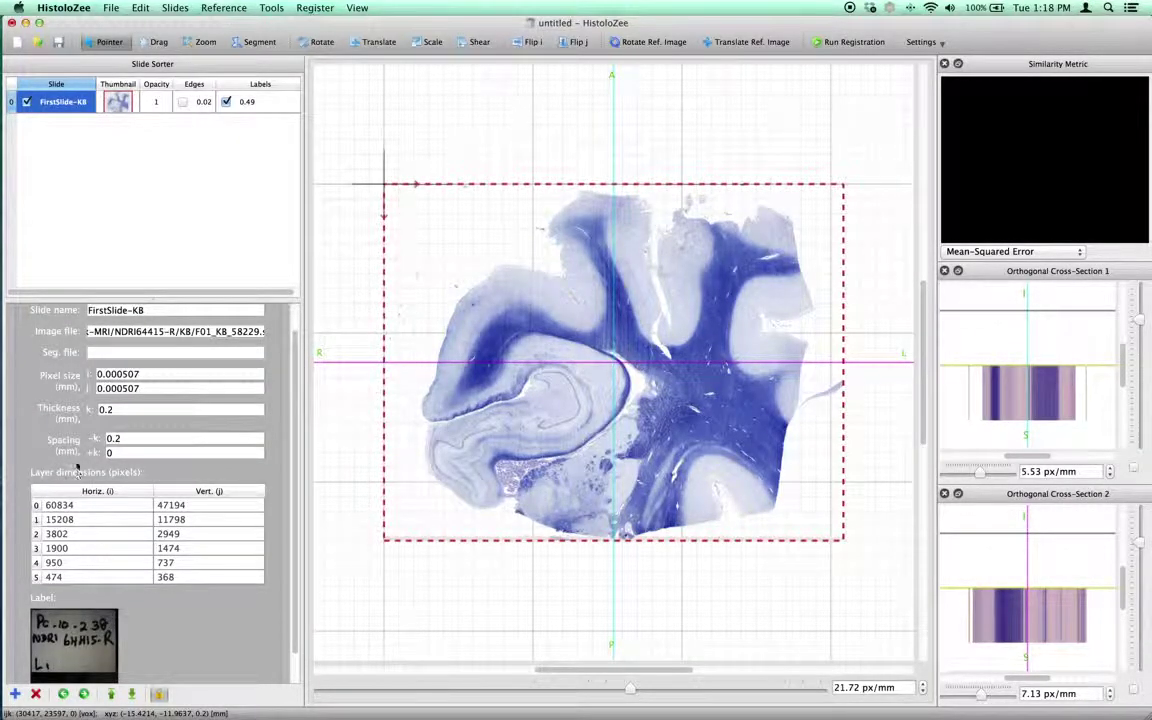
pyautogui.doubleClick(125, 438)
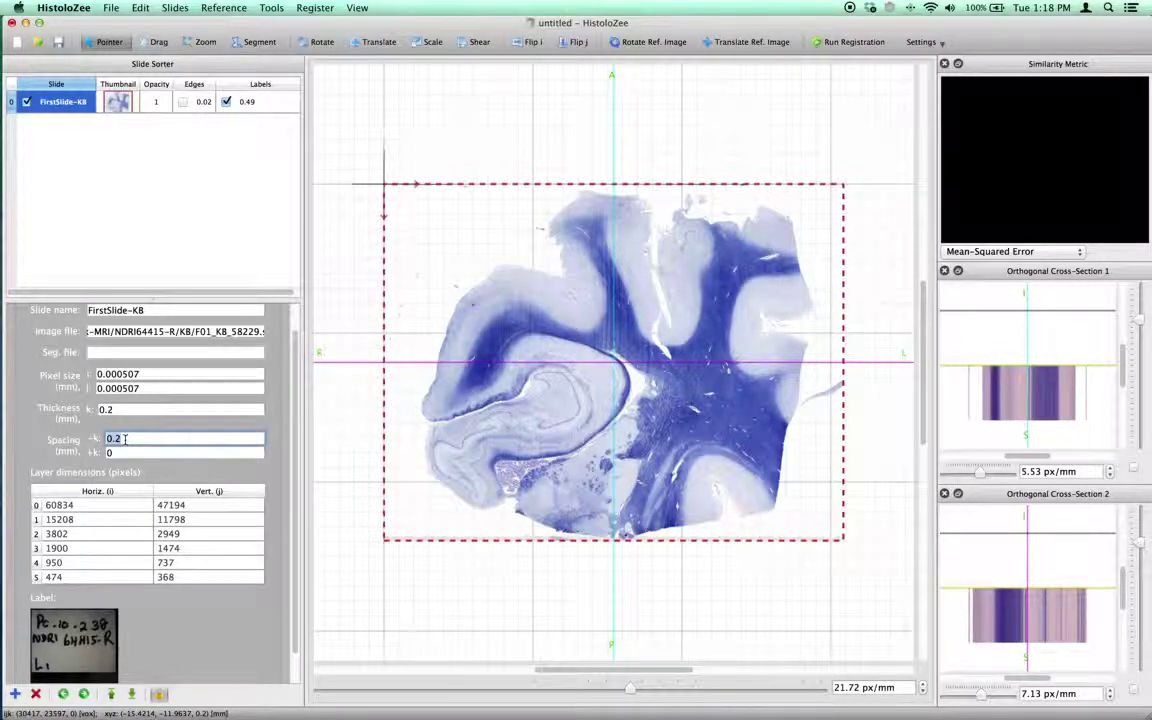
pyautogui.write('0')
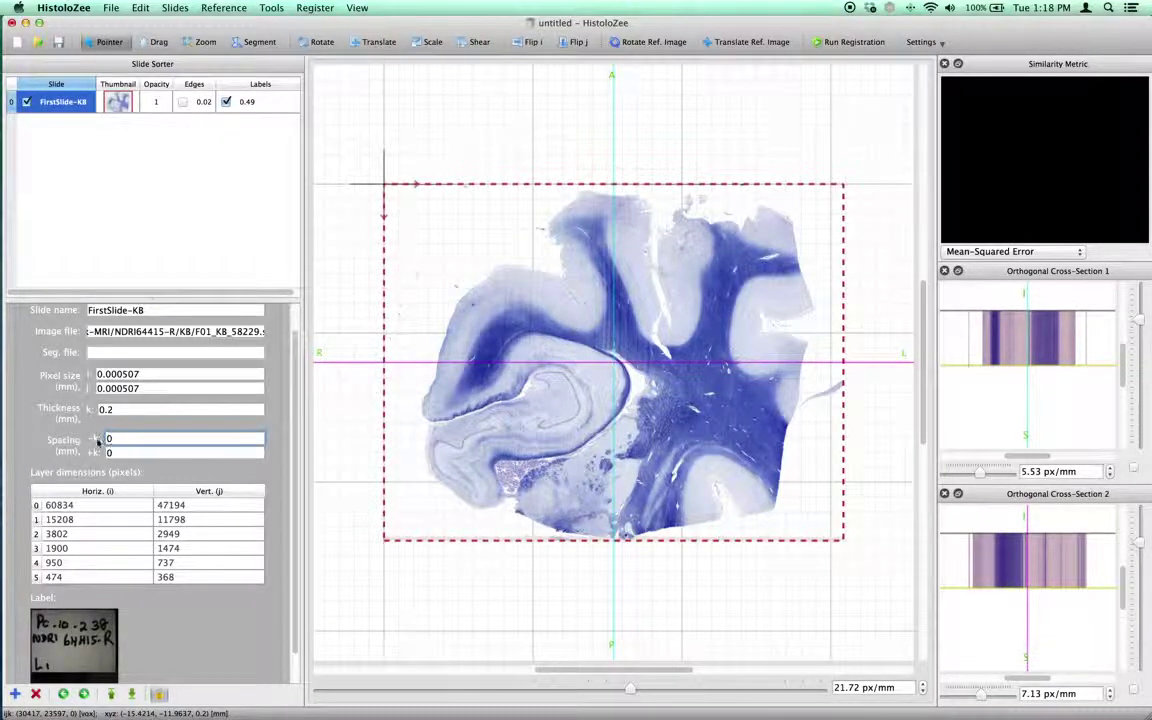
pyautogui.click(116, 453)
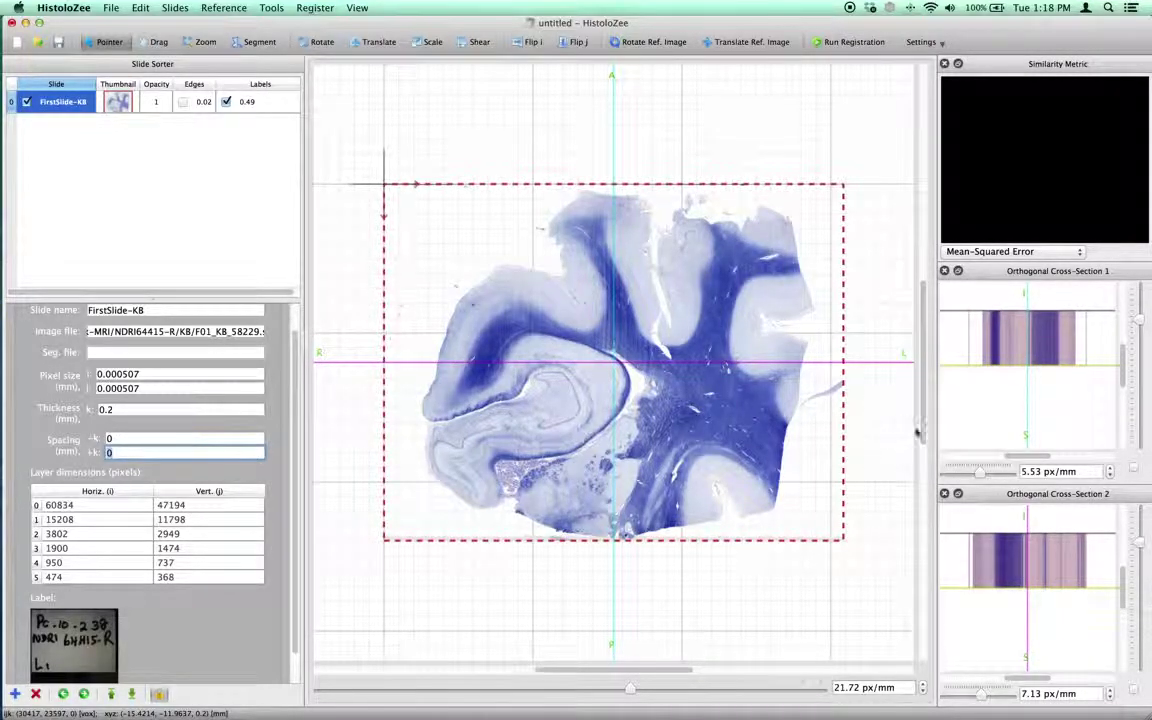
# Close the Similarity Metric panel, resize the panels, and zoom cross-section 2 to 11.99 px/mm
pyautogui.click(944, 63)
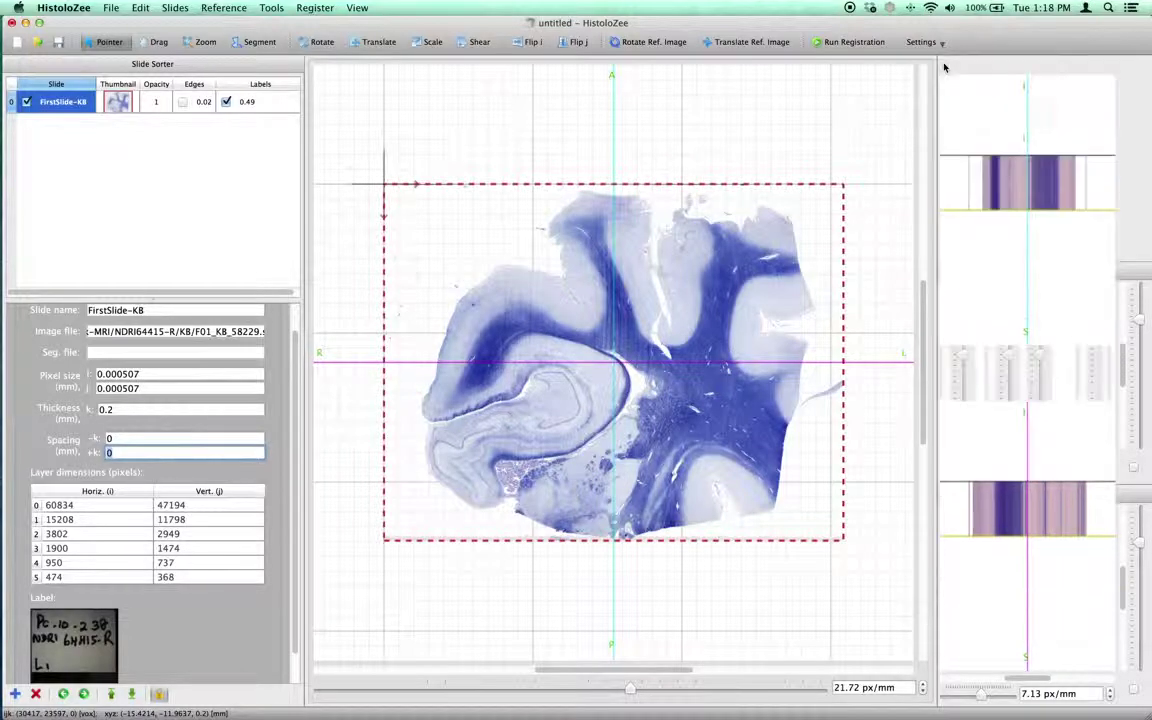
pyautogui.moveTo(935, 140); pyautogui.dragTo(822, 135)
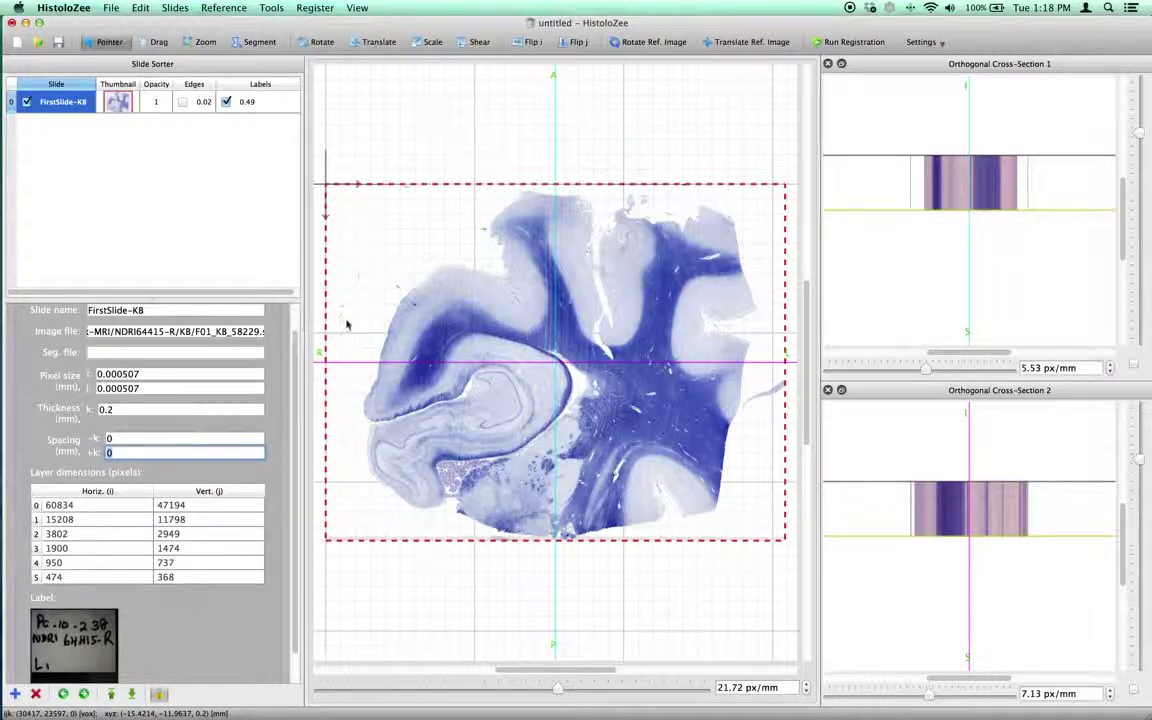
pyautogui.moveTo(303, 314); pyautogui.dragTo(268, 314)
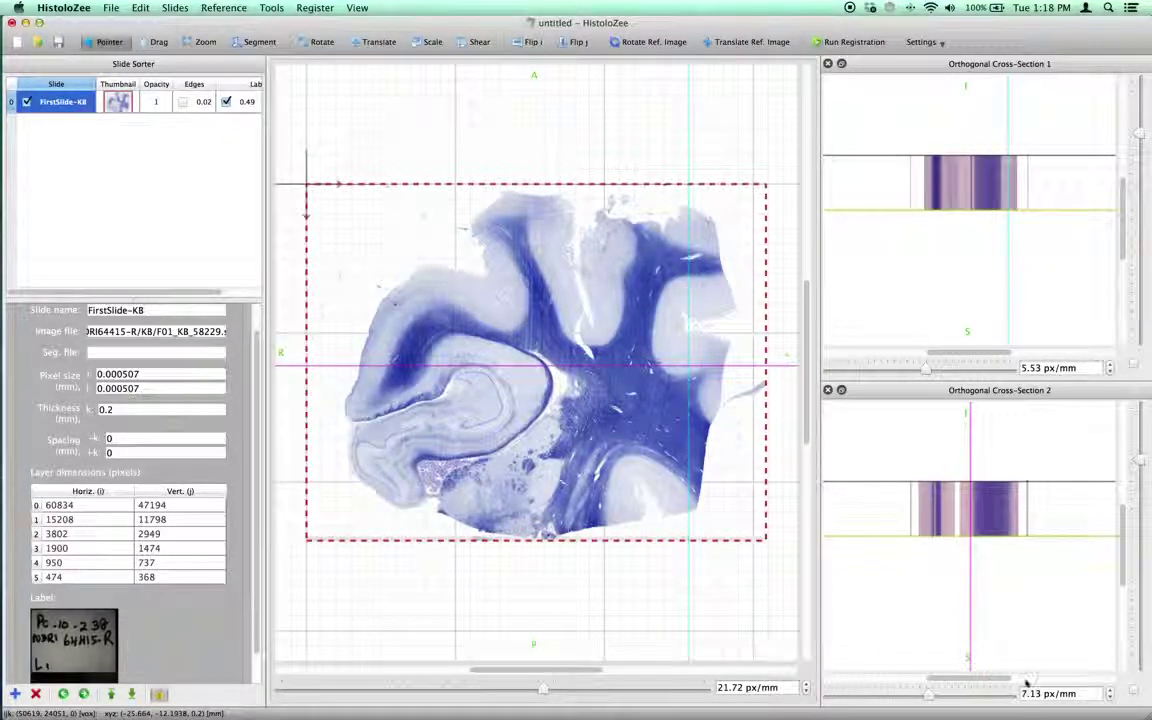
pyautogui.moveTo(1124, 506); pyautogui.dragTo(1139, 455)
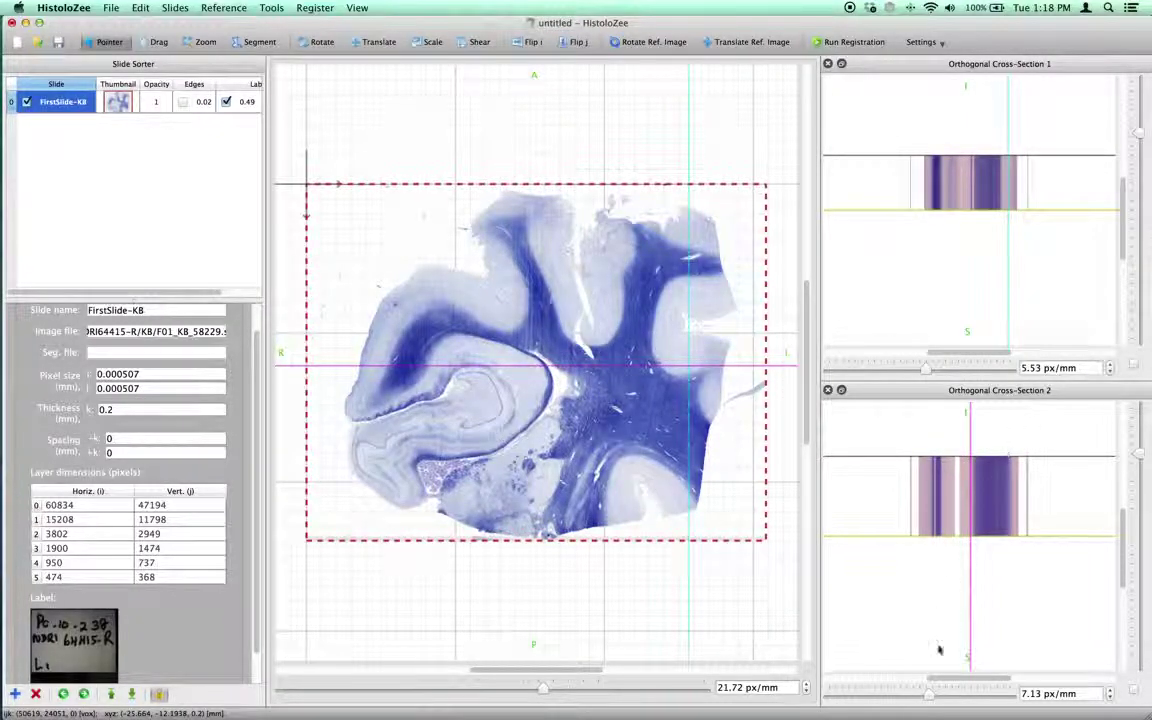
pyautogui.moveTo(927, 693)
pyautogui.mouseDown()
pyautogui.moveTo(935, 698)
pyautogui.moveTo(922, 698)
pyautogui.mouseUp()
pyautogui.moveTo(545, 396); pyautogui.dragTo(517, 398)
pyautogui.moveTo(1013, 505); pyautogui.dragTo(975, 505)
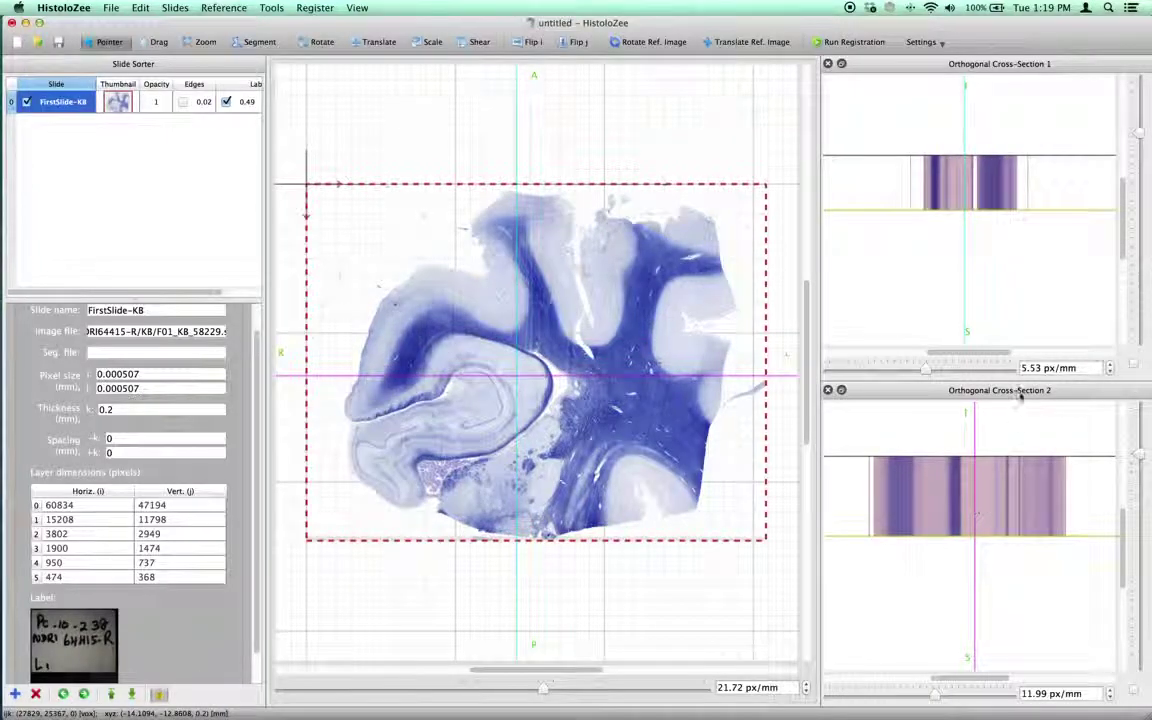
# Zoom cross-section 1 to 9.41 px/mm and rotate the cross-section lines to diagonal angles
pyautogui.moveTo(950, 190); pyautogui.dragTo(980, 190)
pyautogui.moveTo(1138, 133); pyautogui.dragTo(1131, 123)
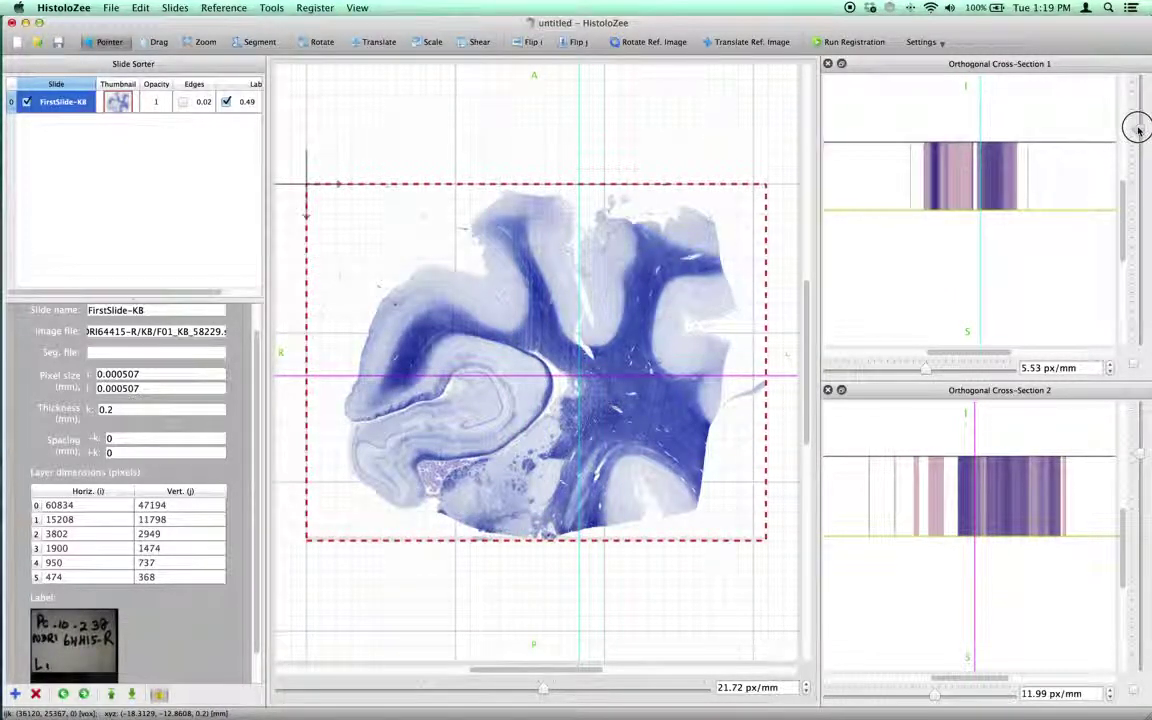
pyautogui.moveTo(926, 368); pyautogui.dragTo(933, 369)
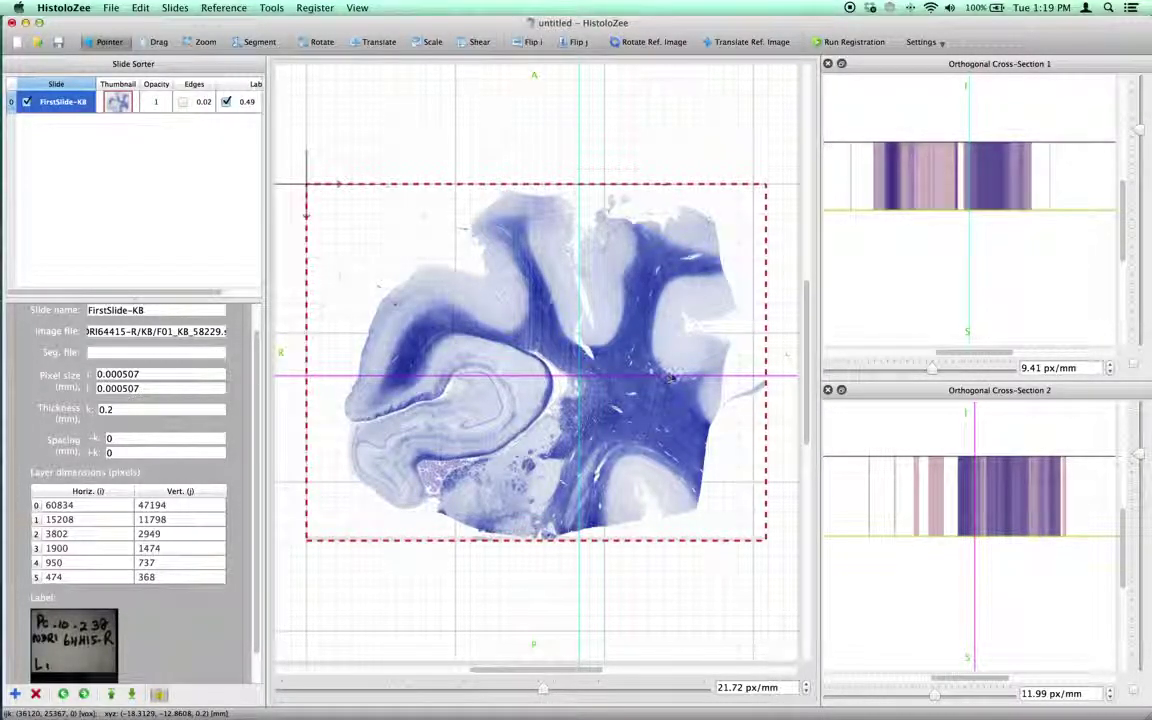
pyautogui.moveTo(678, 378); pyautogui.dragTo(691, 418)
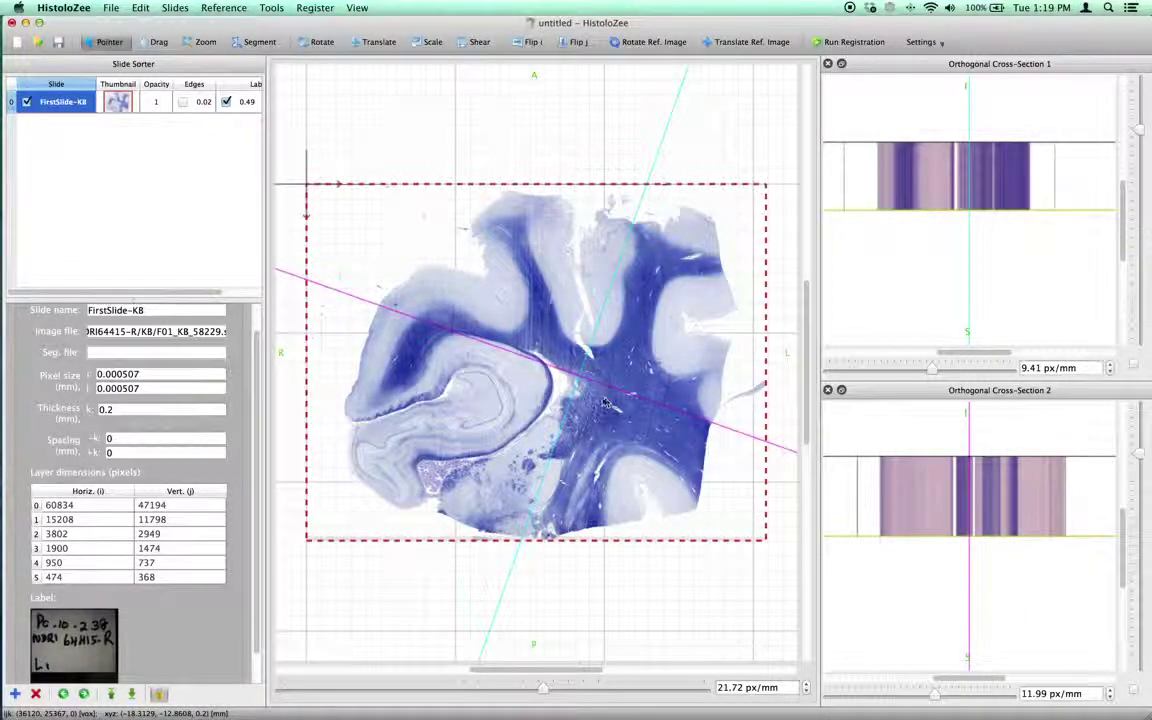
# Reset the cross-section lines to straight vertical and horizontal, then move the crosshair back onto the tissue
pyautogui.moveTo(579, 374); pyautogui.dragTo(521, 404)
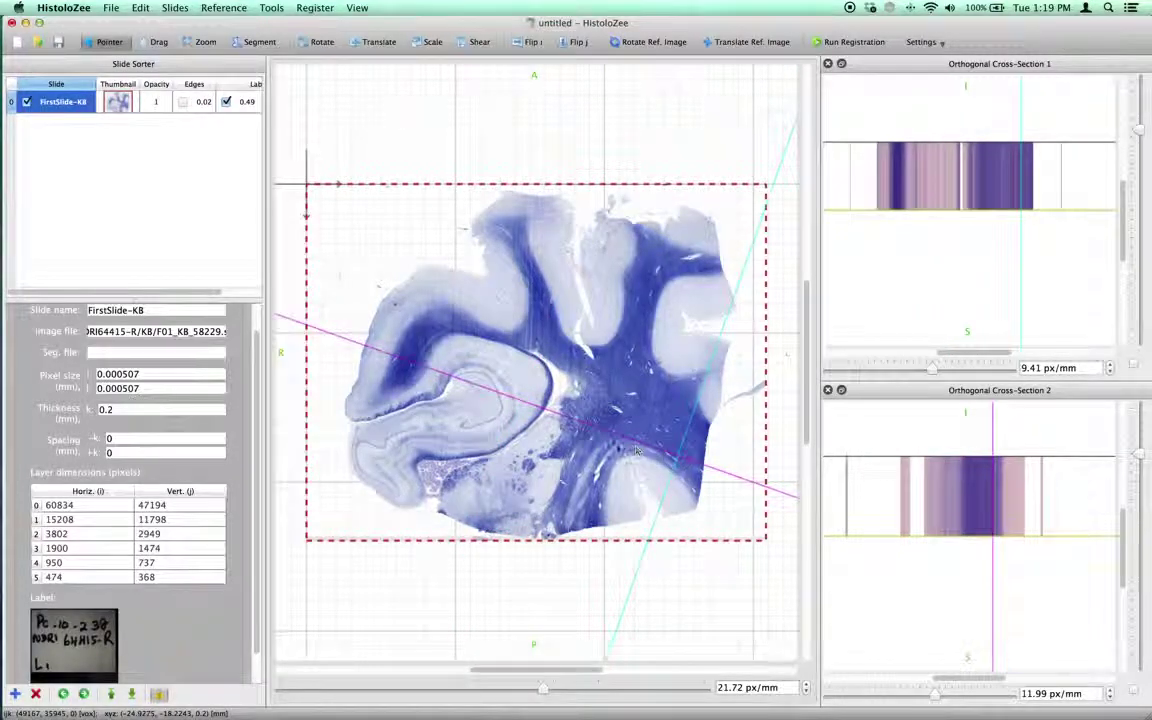
pyautogui.click(678, 458)
pyautogui.moveTo(617, 476); pyautogui.dragTo(570, 485)
pyautogui.moveTo(678, 456); pyautogui.dragTo(530, 390)
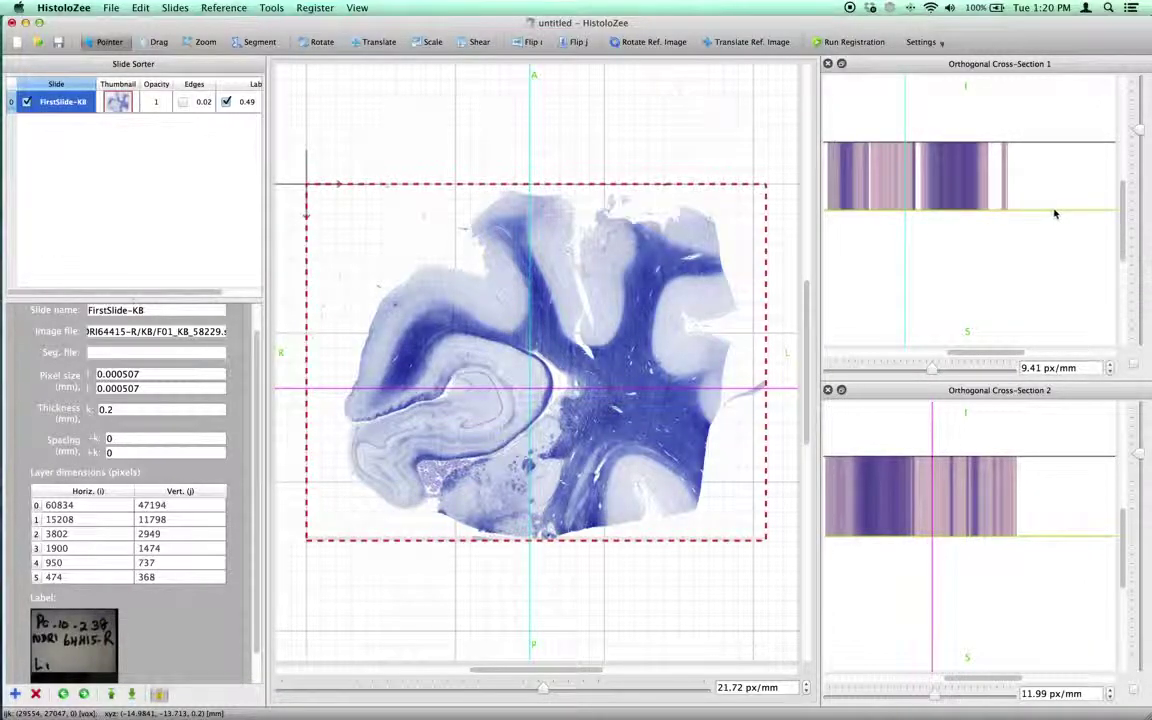
# Raise the slice line in cross-section 1 and move the crosshair to the slide's top-left corner
pyautogui.moveTo(1053, 213); pyautogui.dragTo(1063, 181)
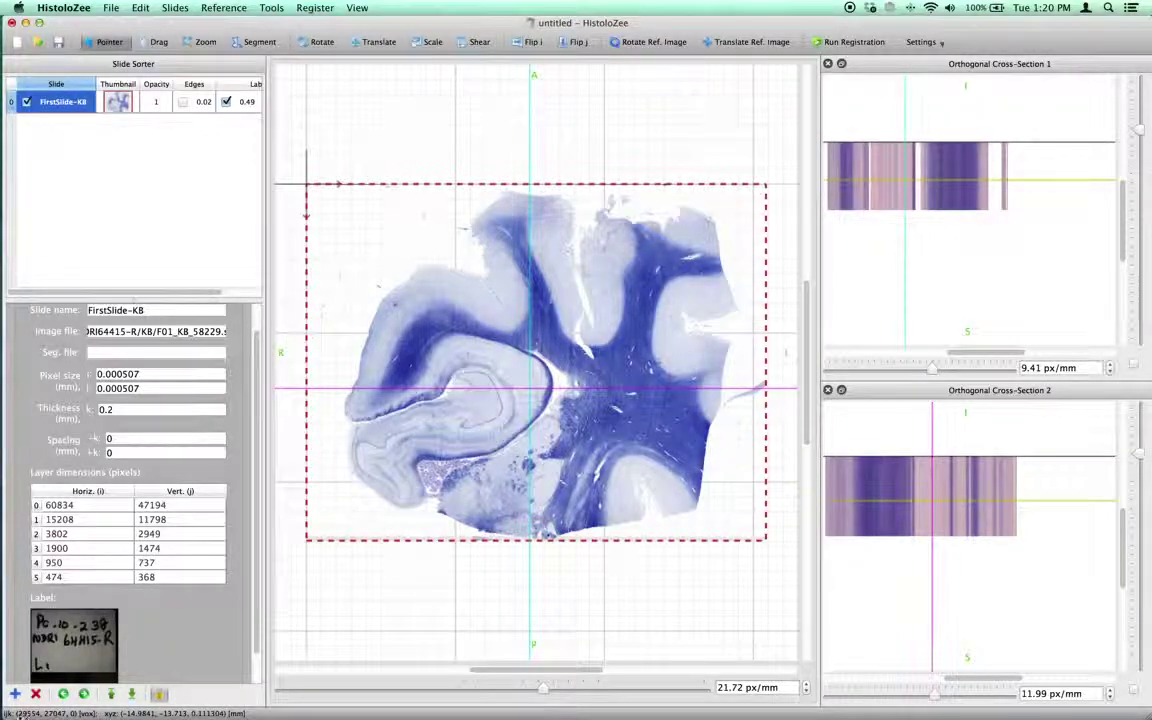
pyautogui.moveTo(326, 232); pyautogui.dragTo(307, 188)
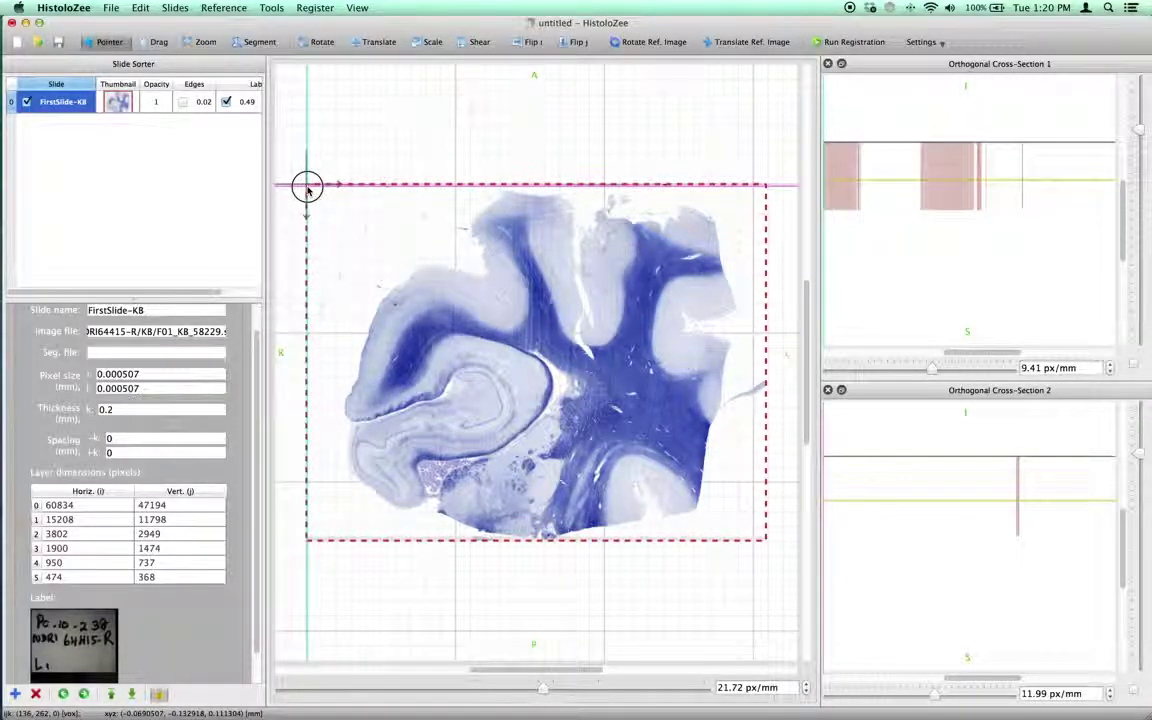
pyautogui.moveTo(307, 188); pyautogui.dragTo(764, 188)
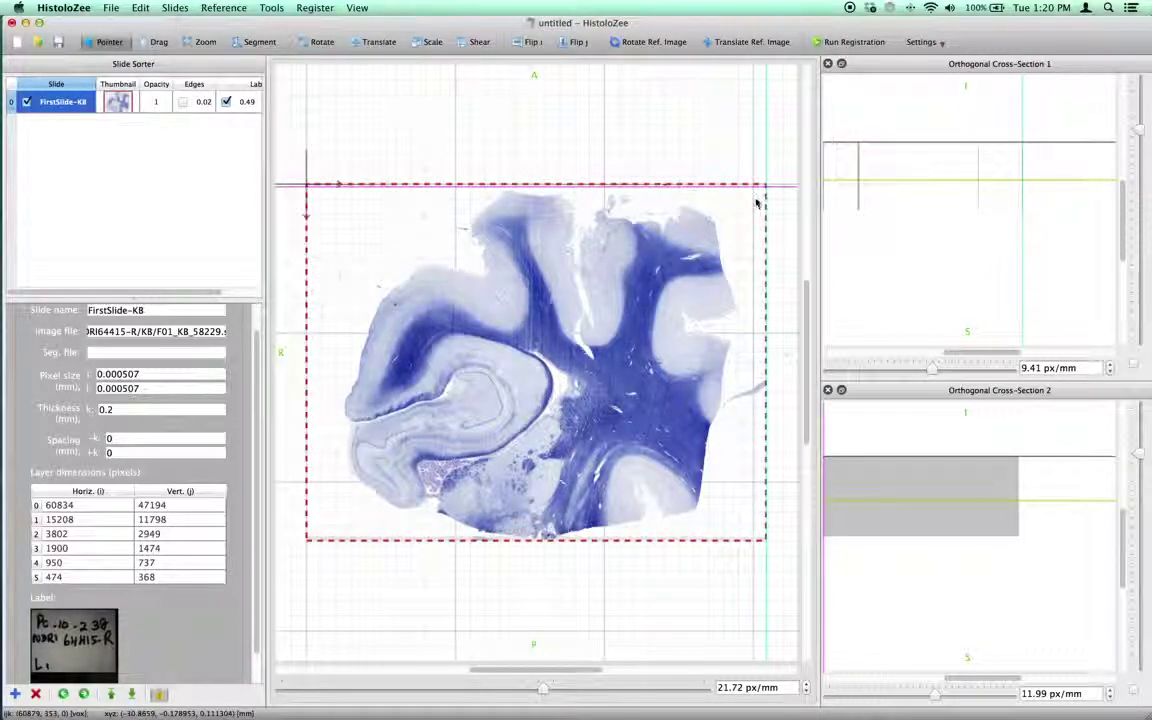
pyautogui.moveTo(758, 190); pyautogui.dragTo(757, 539)
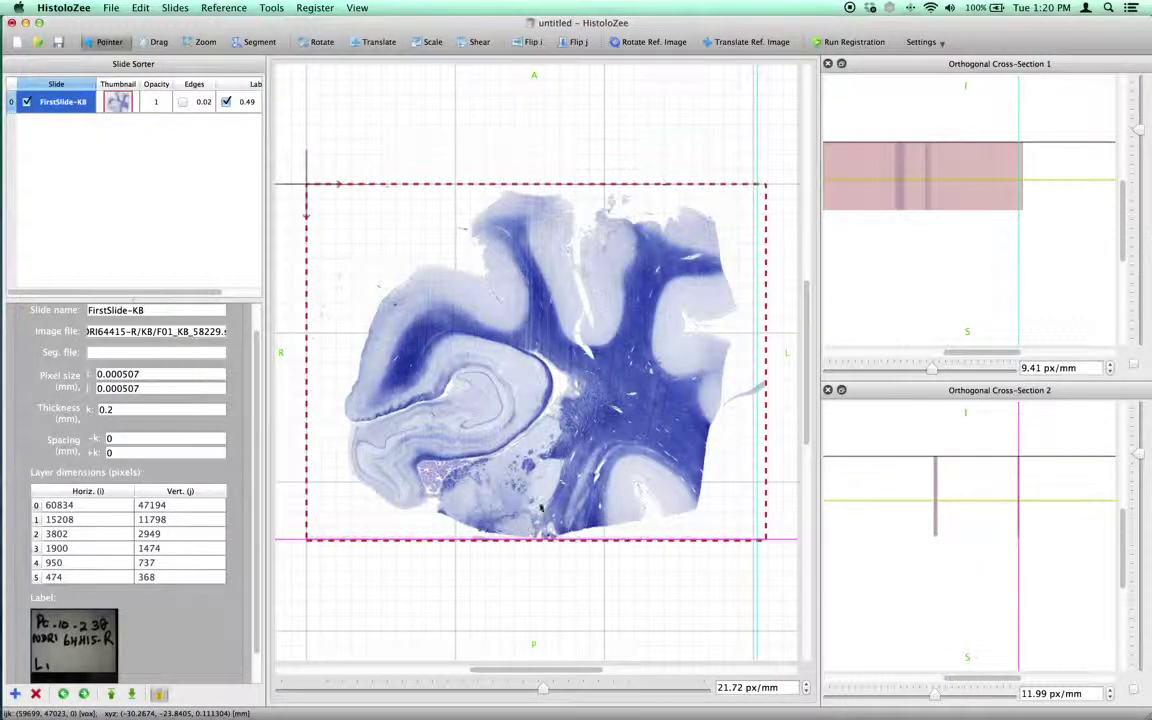
pyautogui.click(503, 325)
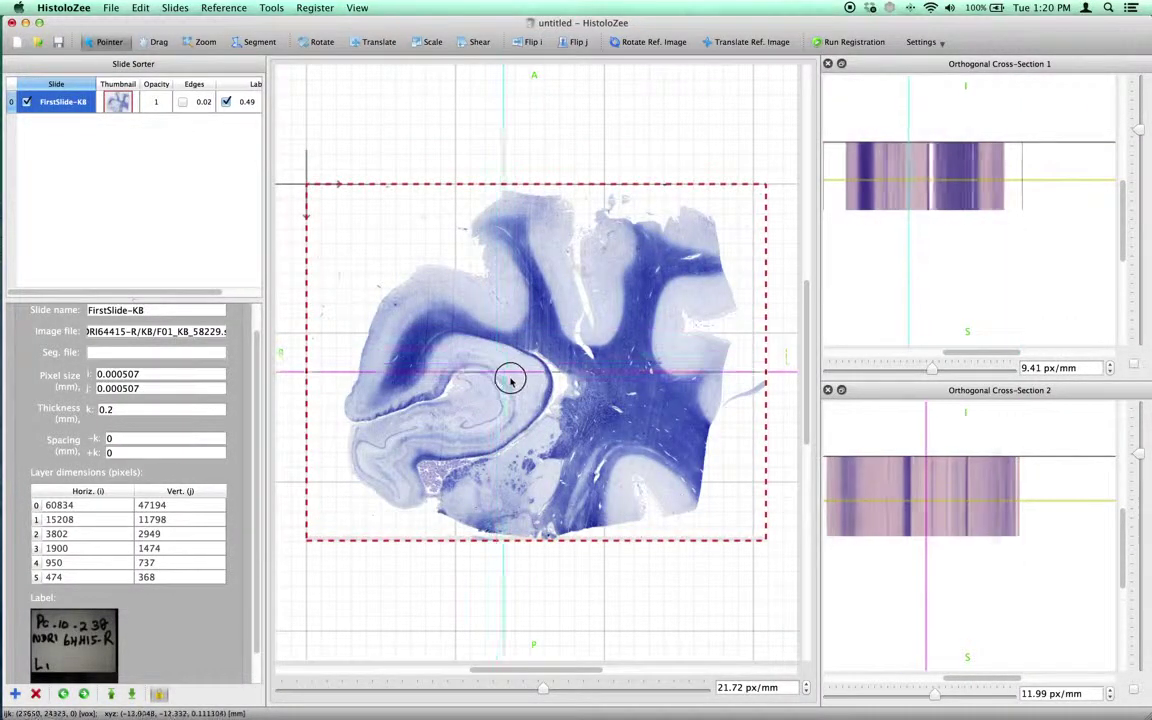
# Move the crosshair near the hippocampal fold and scroll the properties panel to reveal the Data fields
pyautogui.moveTo(510, 380); pyautogui.dragTo(548, 354)
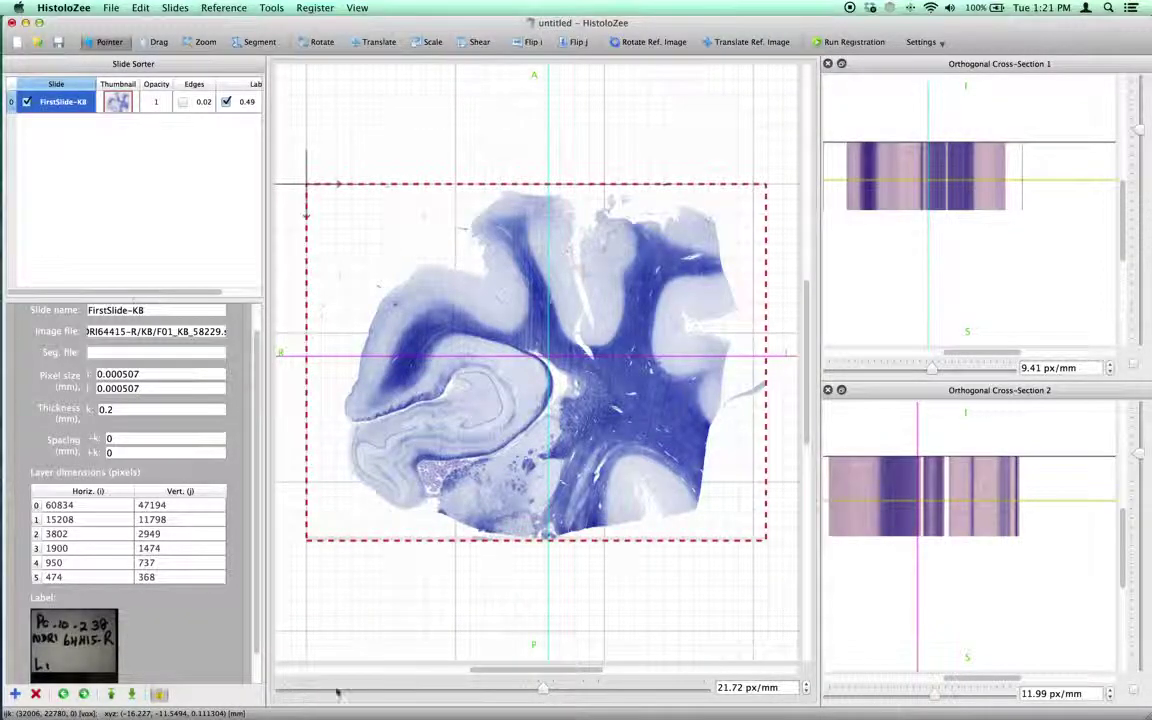
pyautogui.moveTo(486, 380)
pyautogui.mouseDown()
pyautogui.moveTo(507, 391)
pyautogui.moveTo(473, 407)
pyautogui.moveTo(483, 393)
pyautogui.moveTo(473, 391)
pyautogui.moveTo(480, 403)
pyautogui.mouseUp()
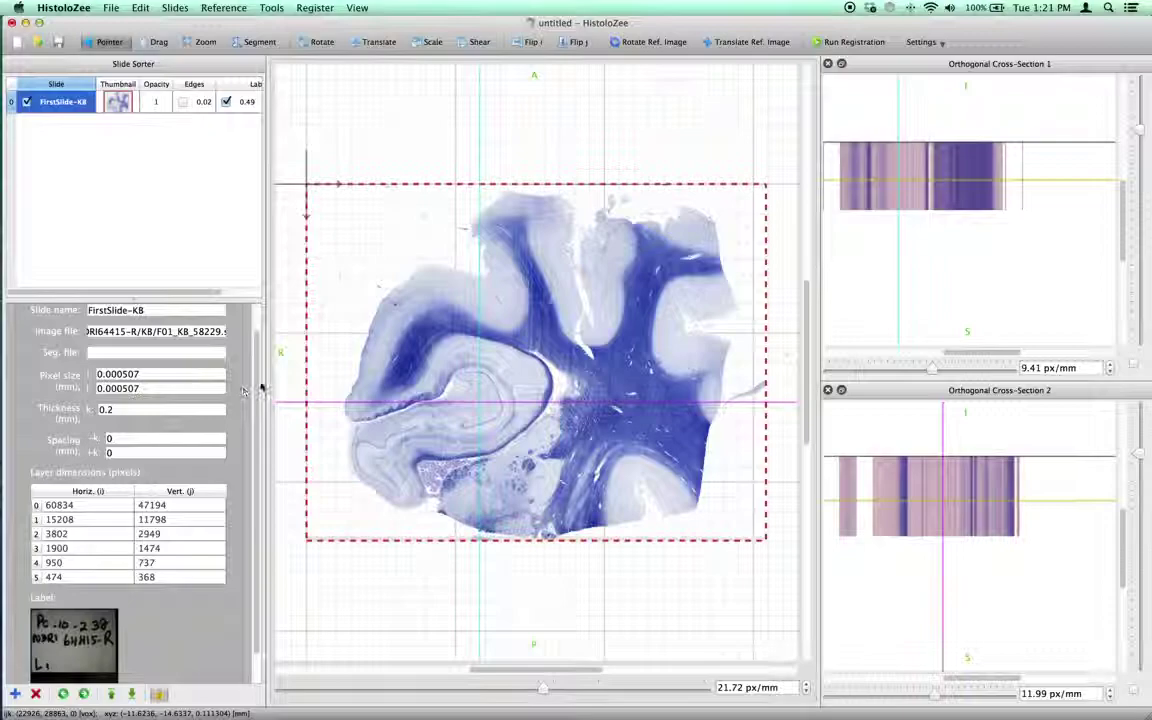
pyautogui.moveTo(256, 378); pyautogui.dragTo(250, 340)
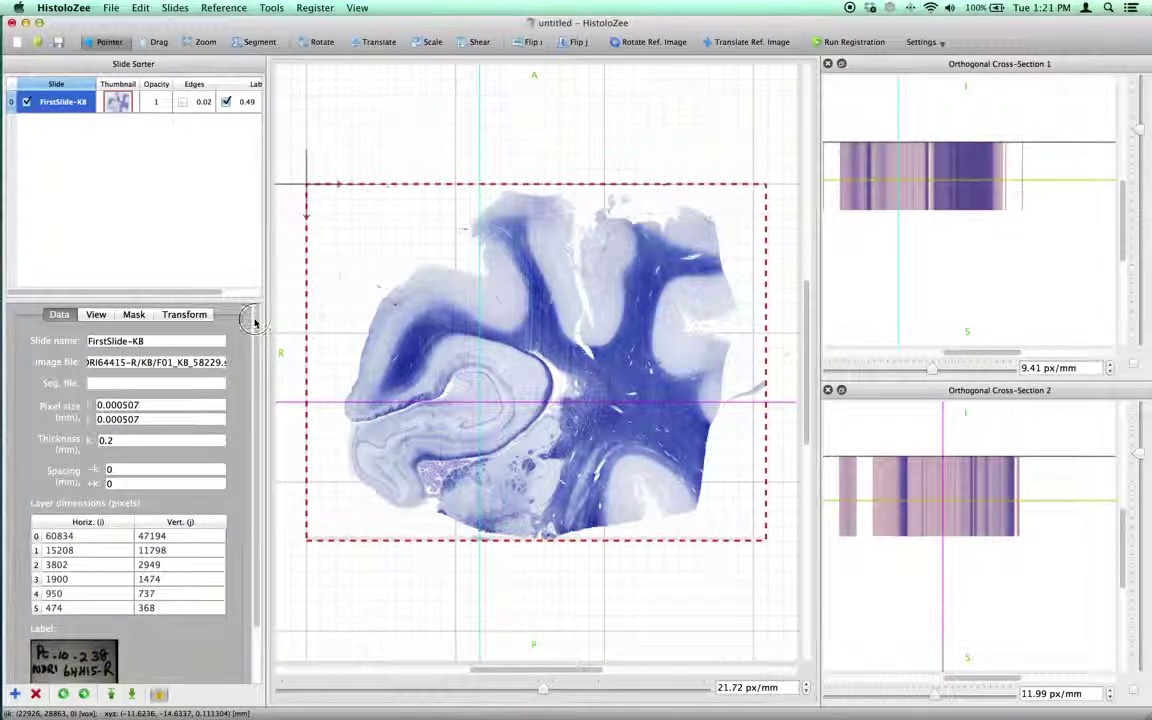
# Try a pixel size of 0.001, then restore it to 0.000507 mm
pyautogui.doubleClick(122, 404)
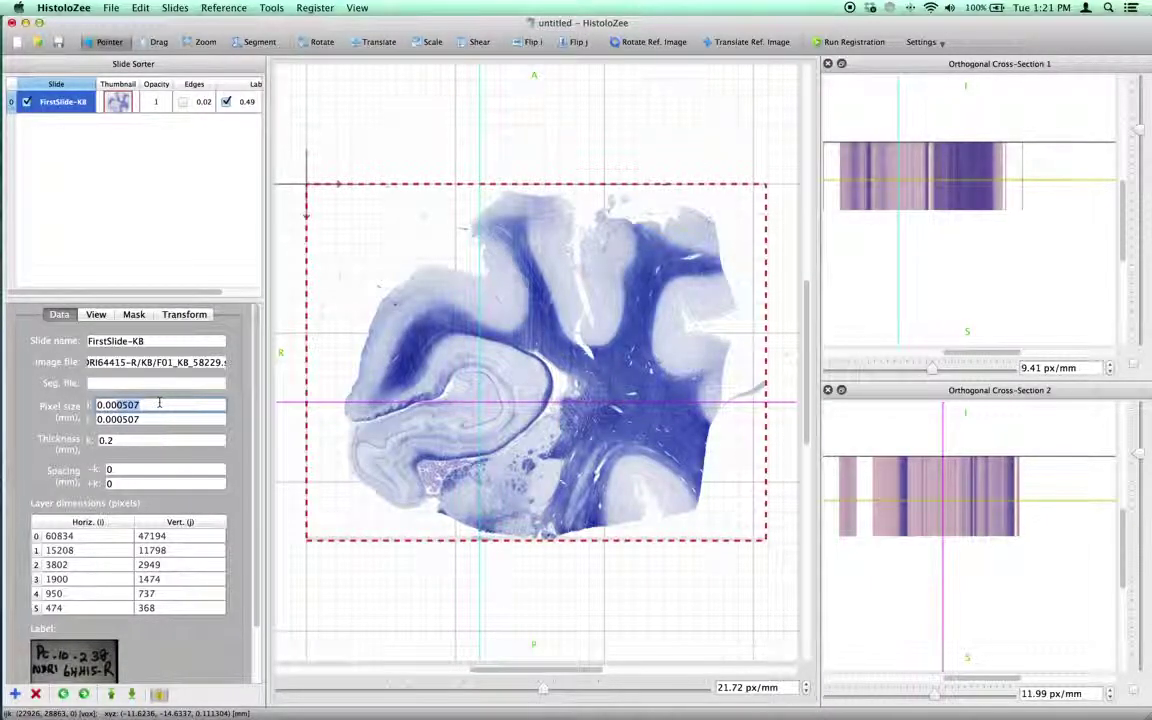
pyautogui.write('0.001')
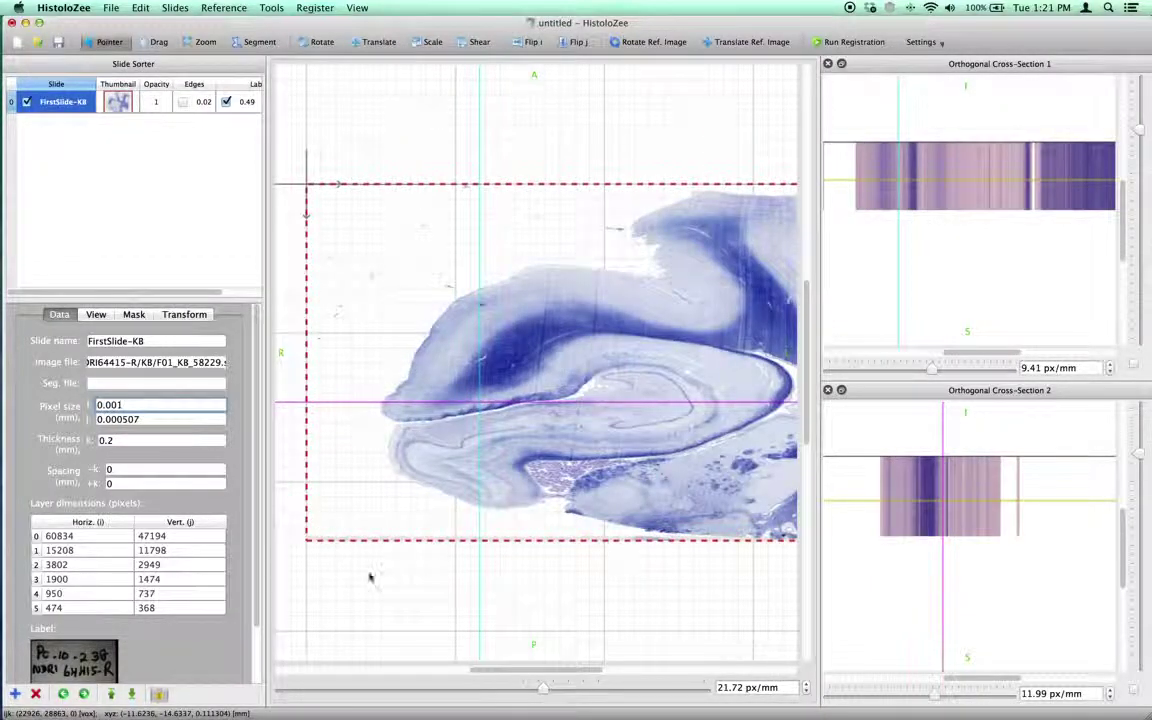
pyautogui.moveTo(492, 672); pyautogui.dragTo(545, 674)
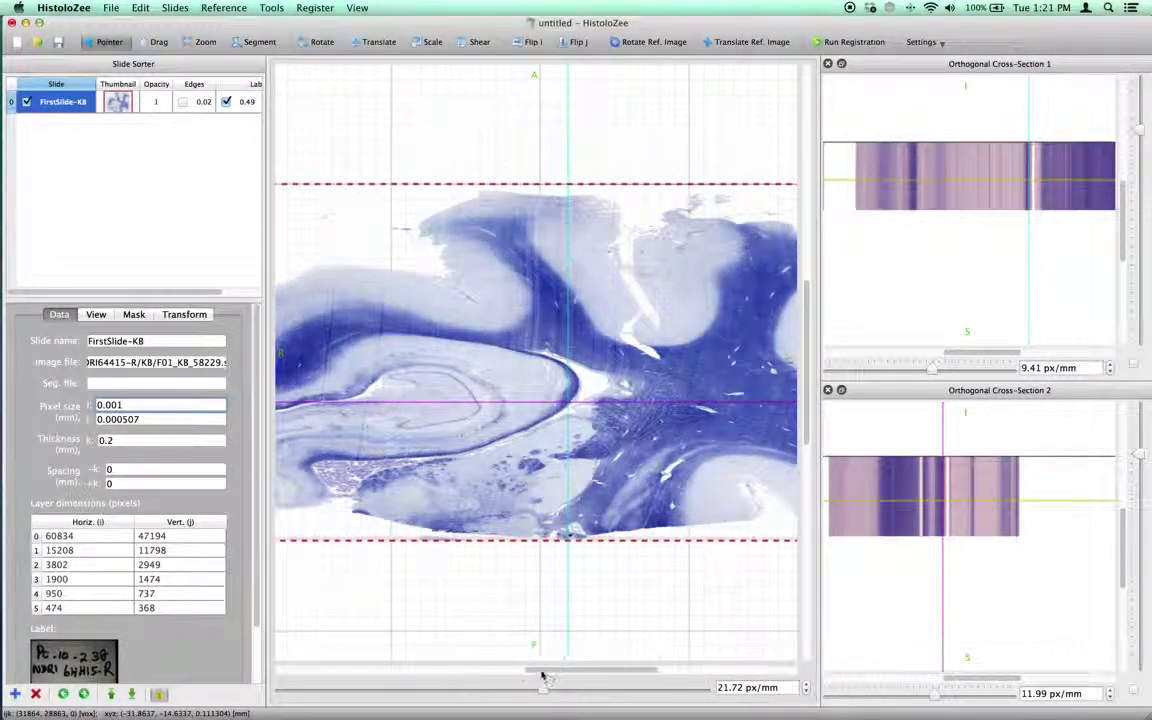
pyautogui.click(140, 407)
pyautogui.write('0.000507')
pyautogui.press('Return')
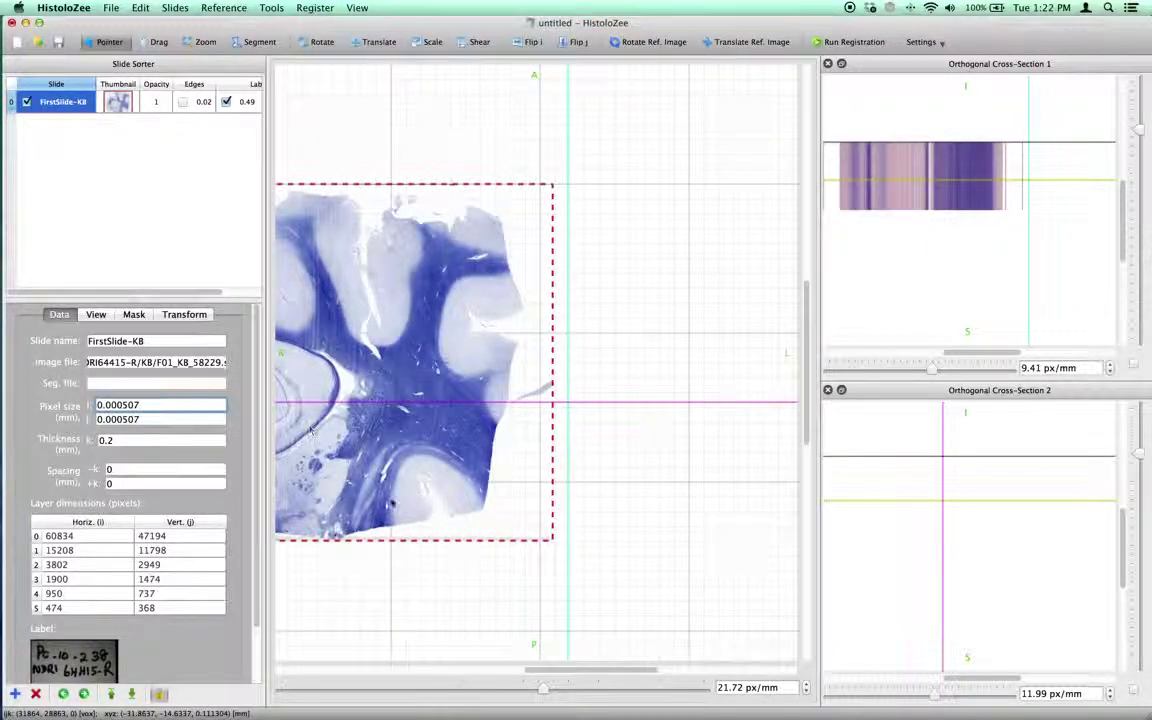
pyautogui.moveTo(548, 676); pyautogui.dragTo(507, 674)
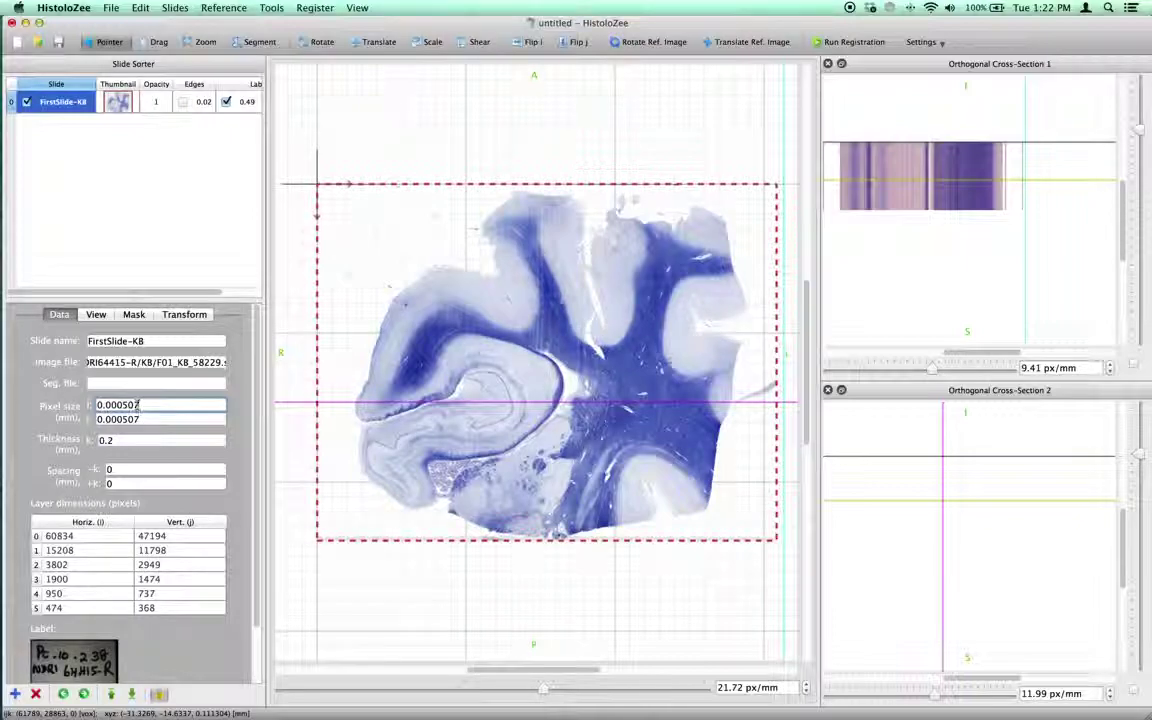
# Review the 0.000507 mm pixel size and 0.2 mm thickness, then reposition the crosshair on the slide
pyautogui.moveTo(137, 401); pyautogui.dragTo(107, 404)
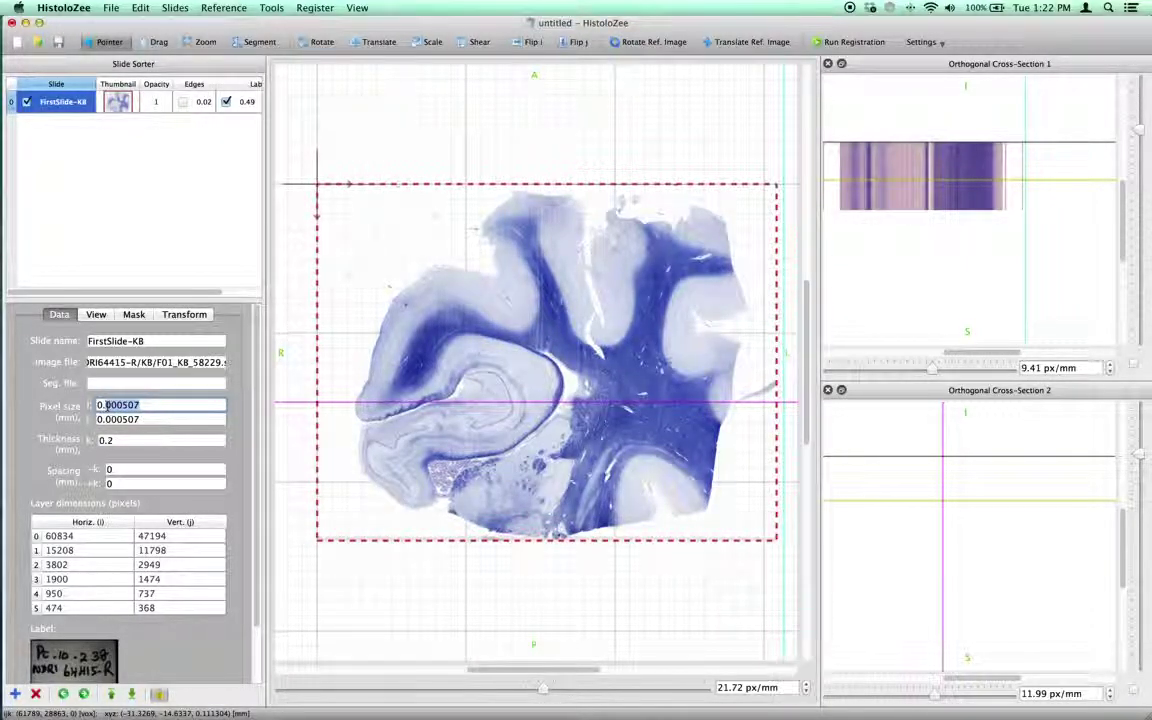
pyautogui.moveTo(107, 404); pyautogui.dragTo(97, 404)
pyautogui.click(134, 440)
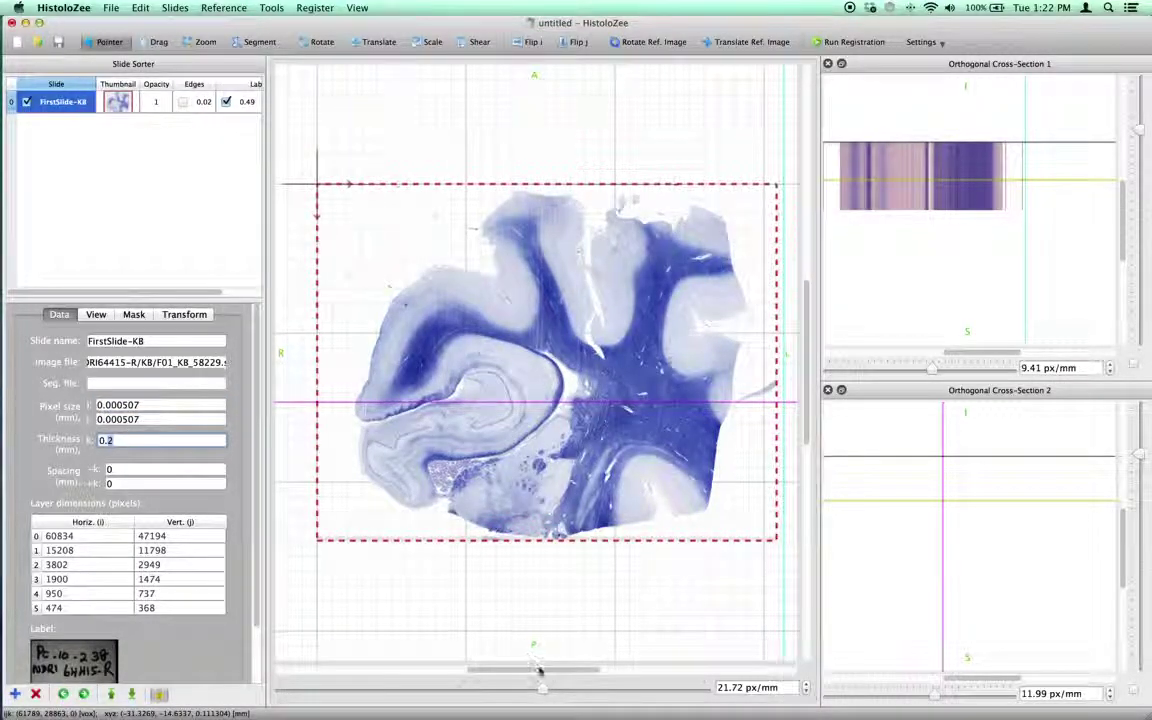
pyautogui.moveTo(533, 670); pyautogui.dragTo(541, 670)
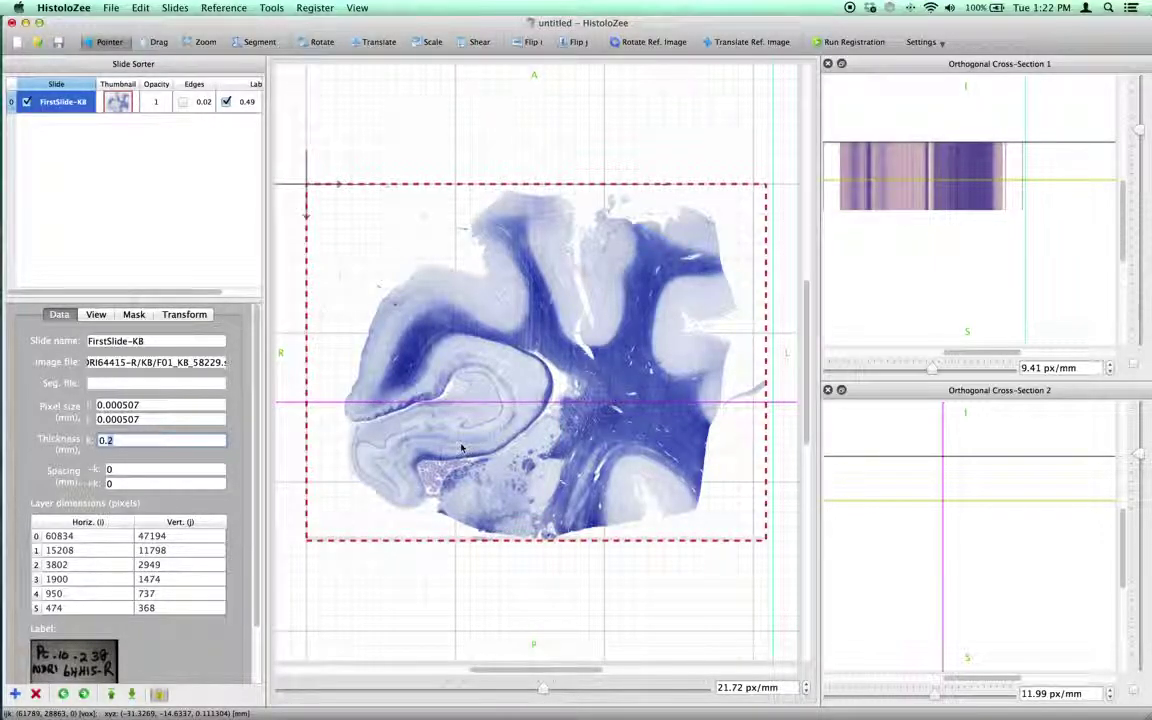
pyautogui.moveTo(530, 366); pyautogui.dragTo(517, 418)
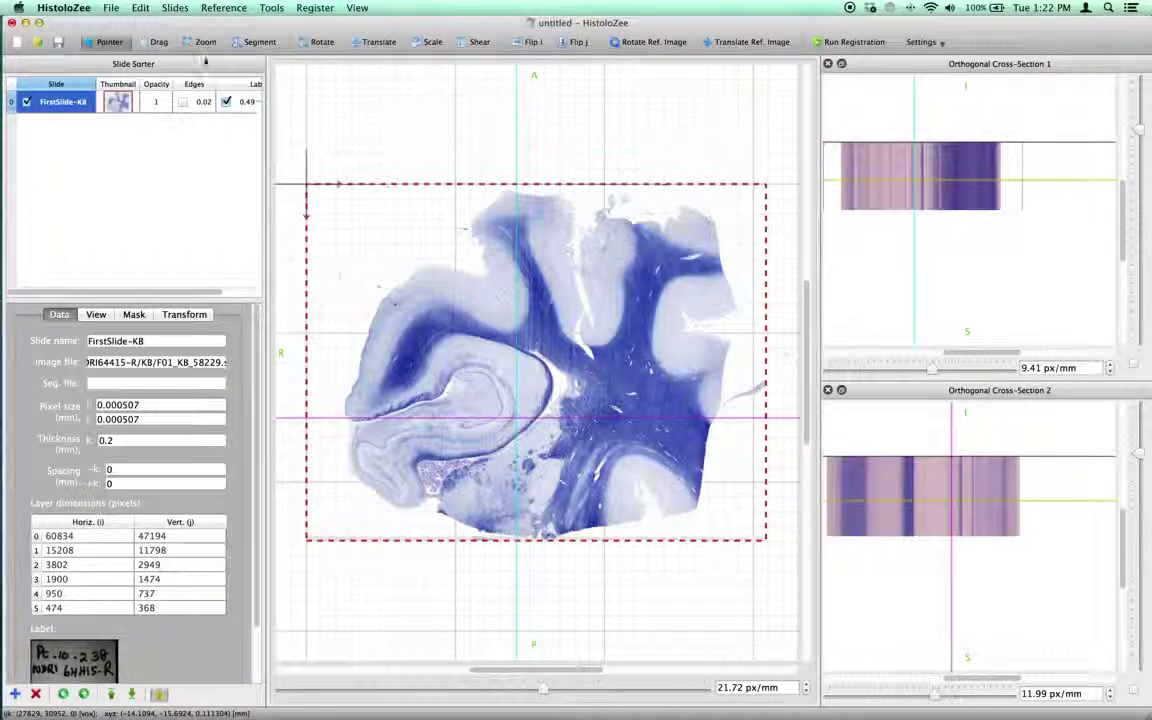
# Set the slide stack orientation to Coronal (SPIRAL code RSA) after trying Sagittal and Axial
pyautogui.click(172, 8)
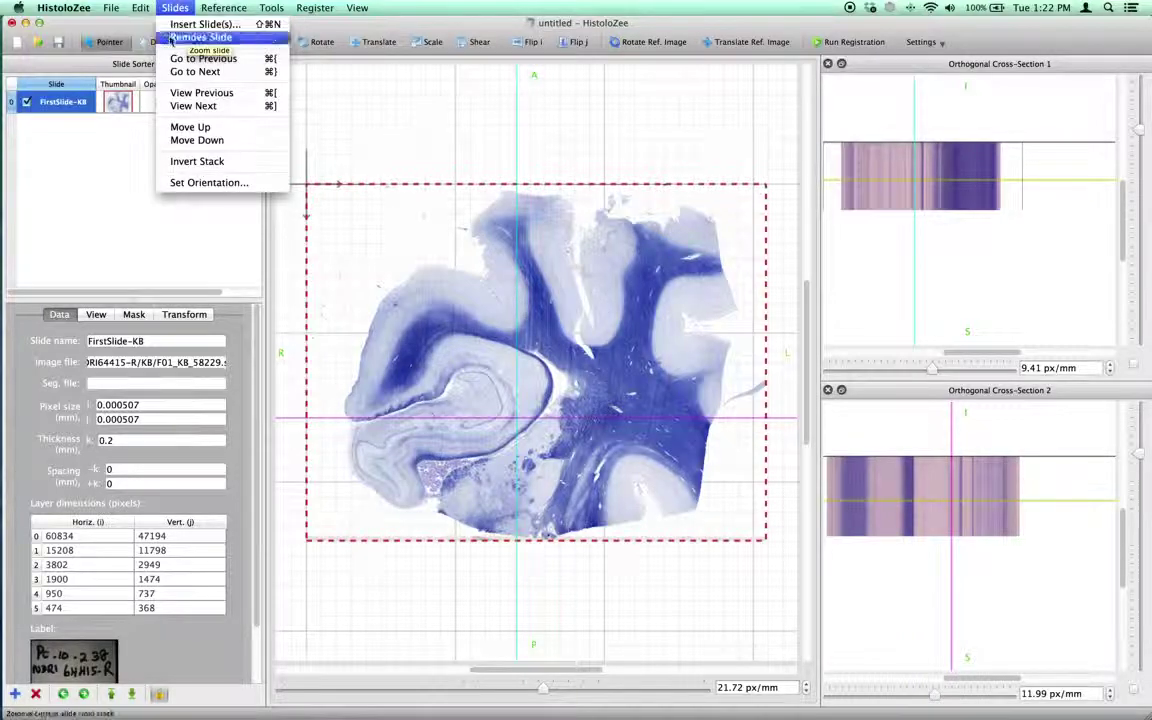
pyautogui.click(180, 184)
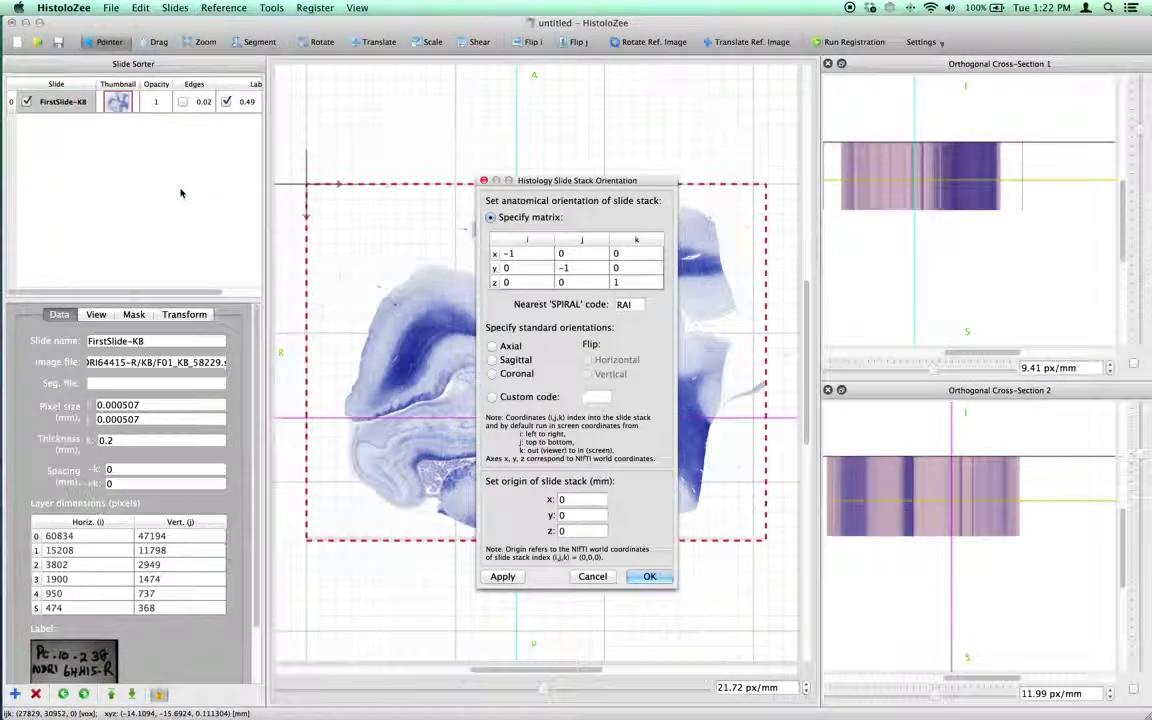
pyautogui.moveTo(555, 185); pyautogui.dragTo(545, 168)
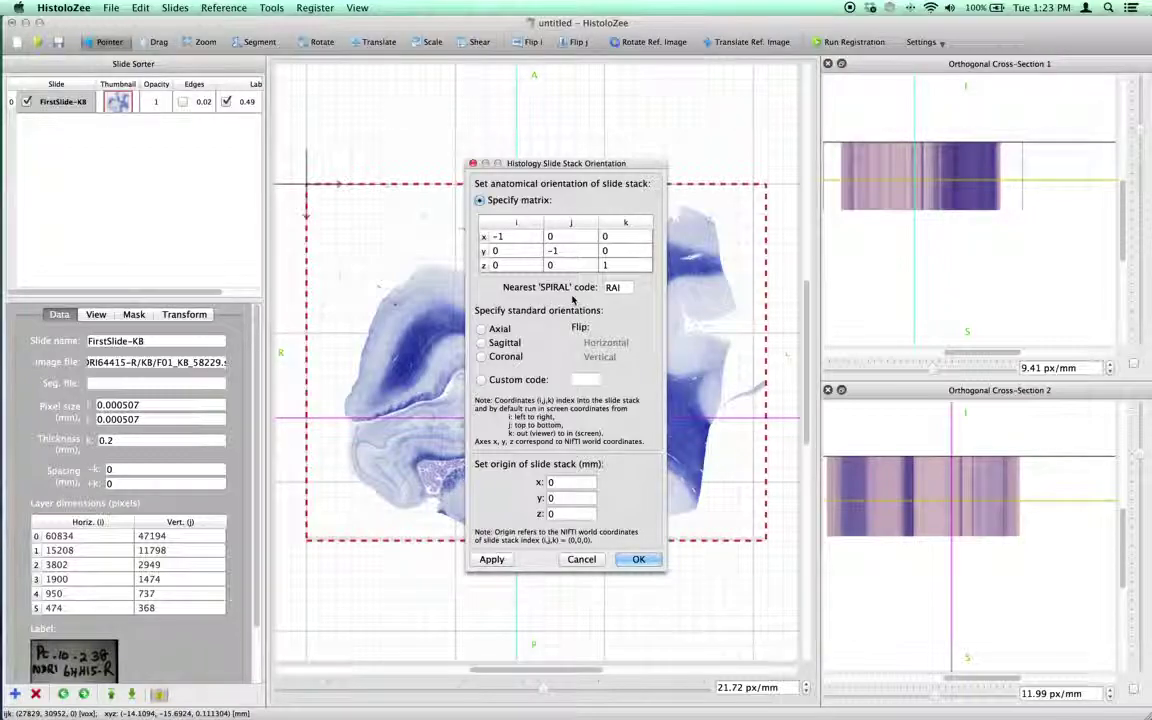
pyautogui.click(482, 357)
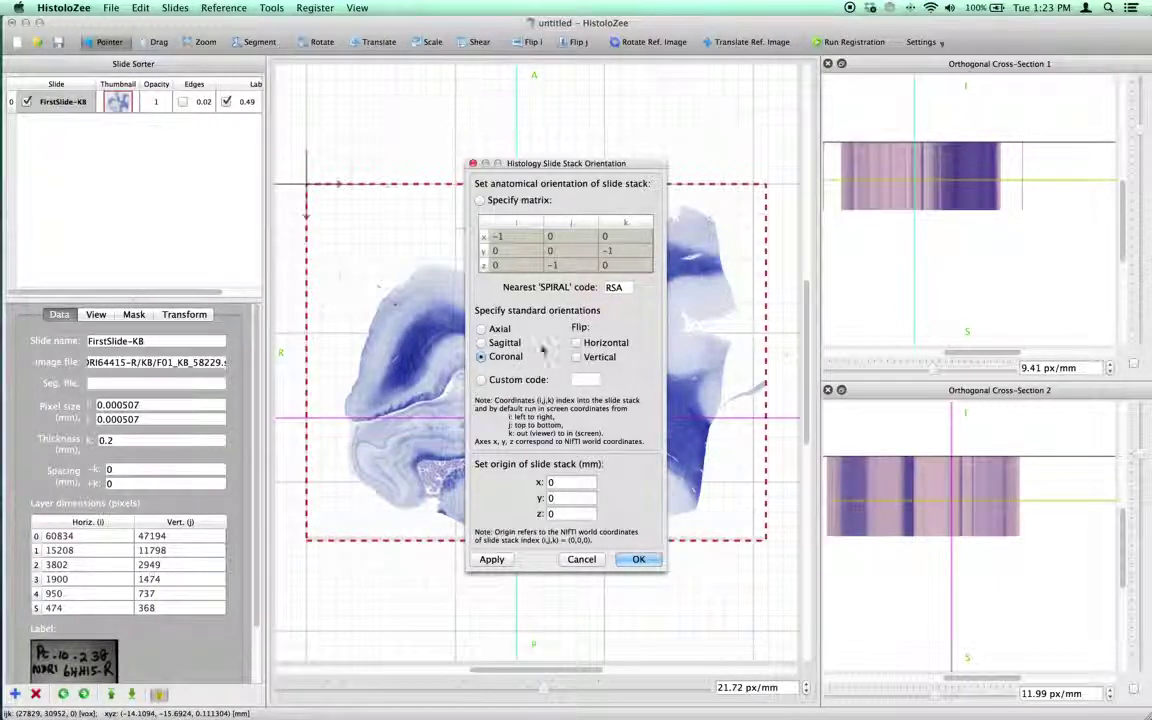
pyautogui.click(483, 342)
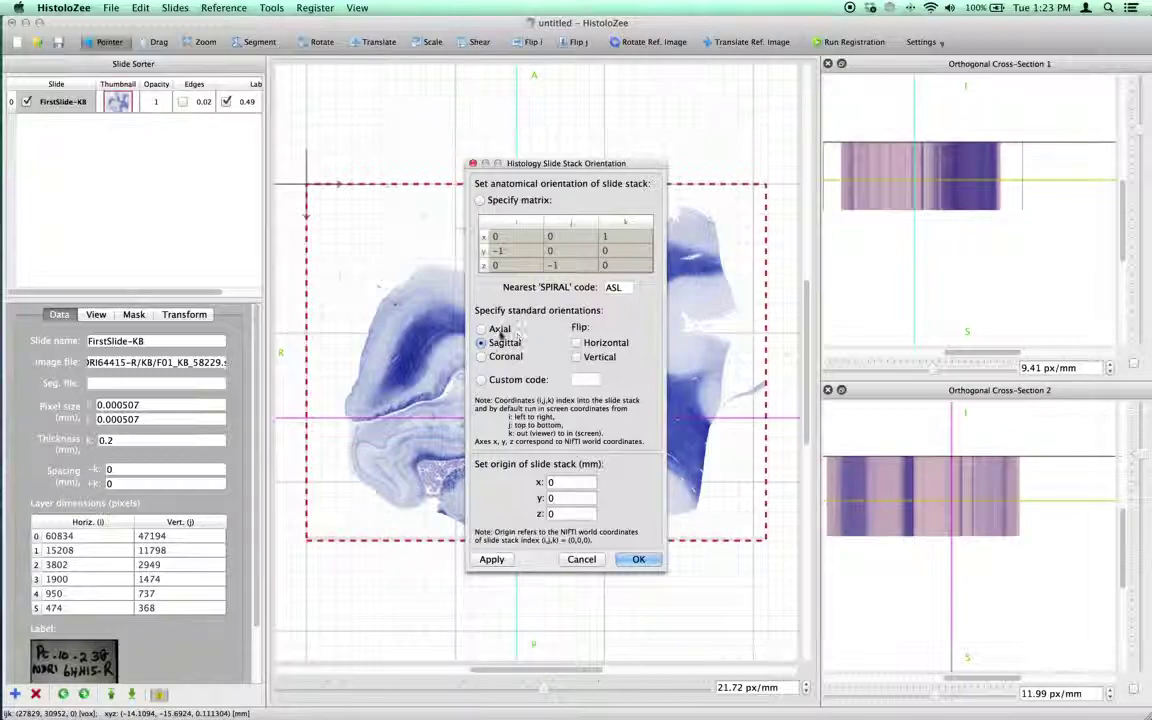
pyautogui.click(500, 331)
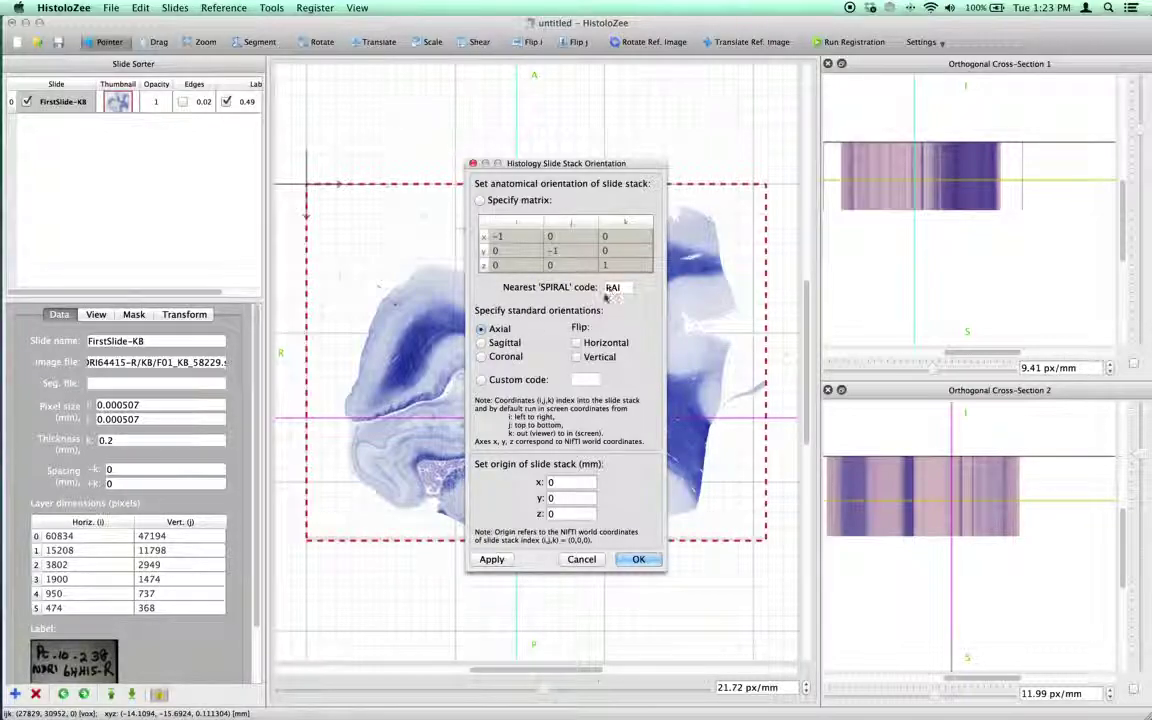
pyautogui.click(484, 358)
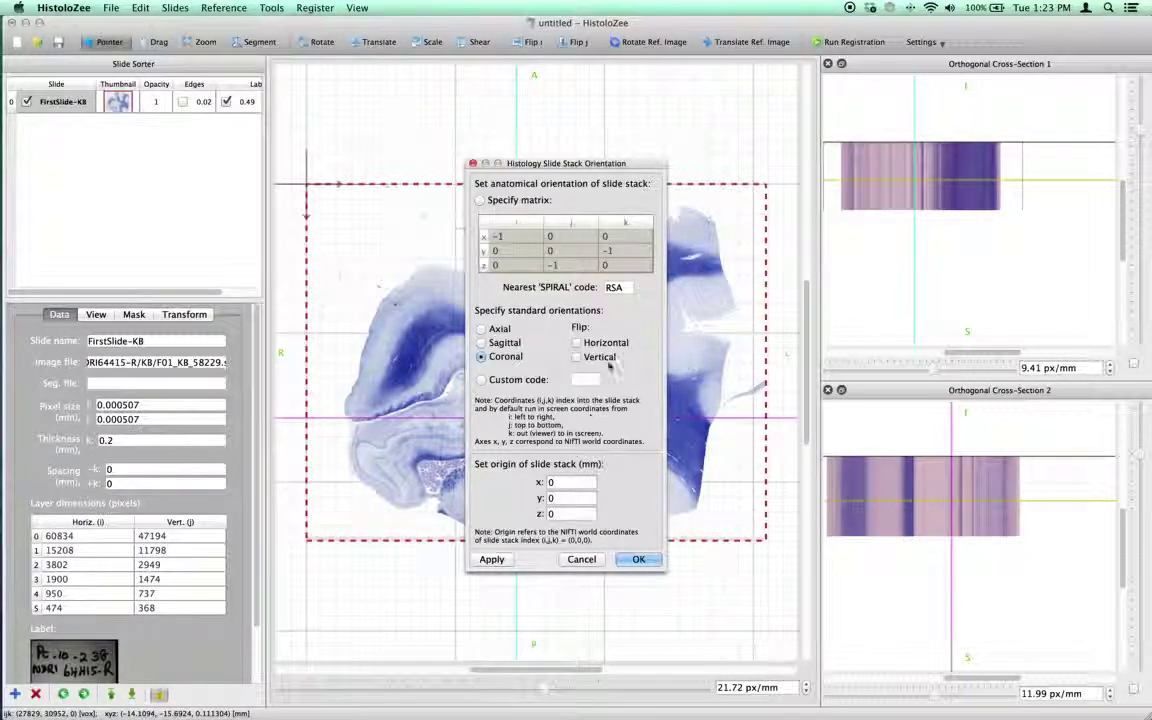
# Apply the coronal orientation, realign the cross-section lines on the brain tissue, and narrow the properties panel
pyautogui.click(638, 559)
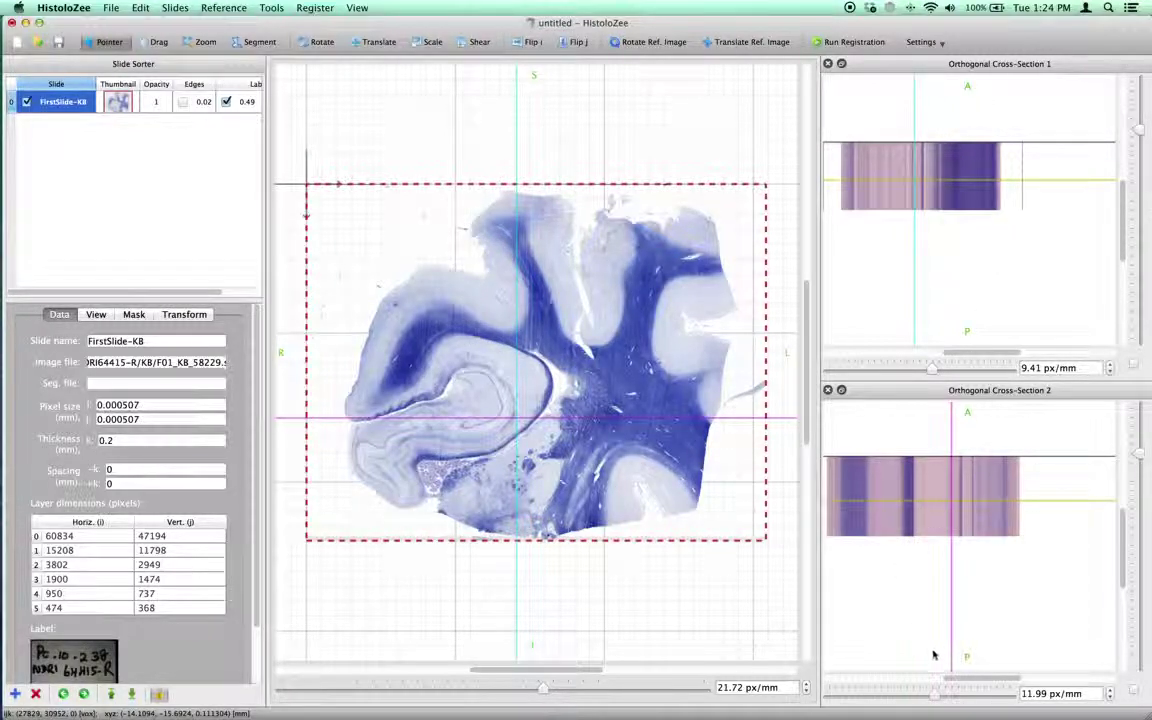
pyautogui.moveTo(964, 680); pyautogui.dragTo(901, 595)
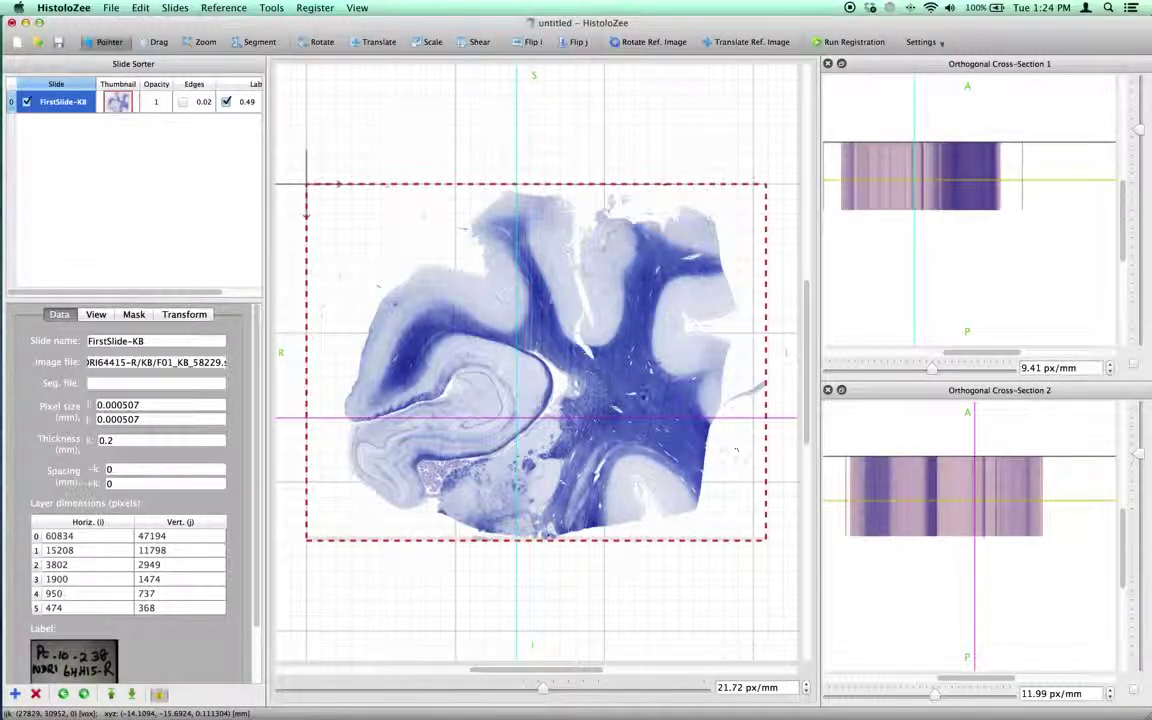
pyautogui.moveTo(736, 450); pyautogui.dragTo(548, 393)
pyautogui.moveTo(647, 413); pyautogui.dragTo(676, 395)
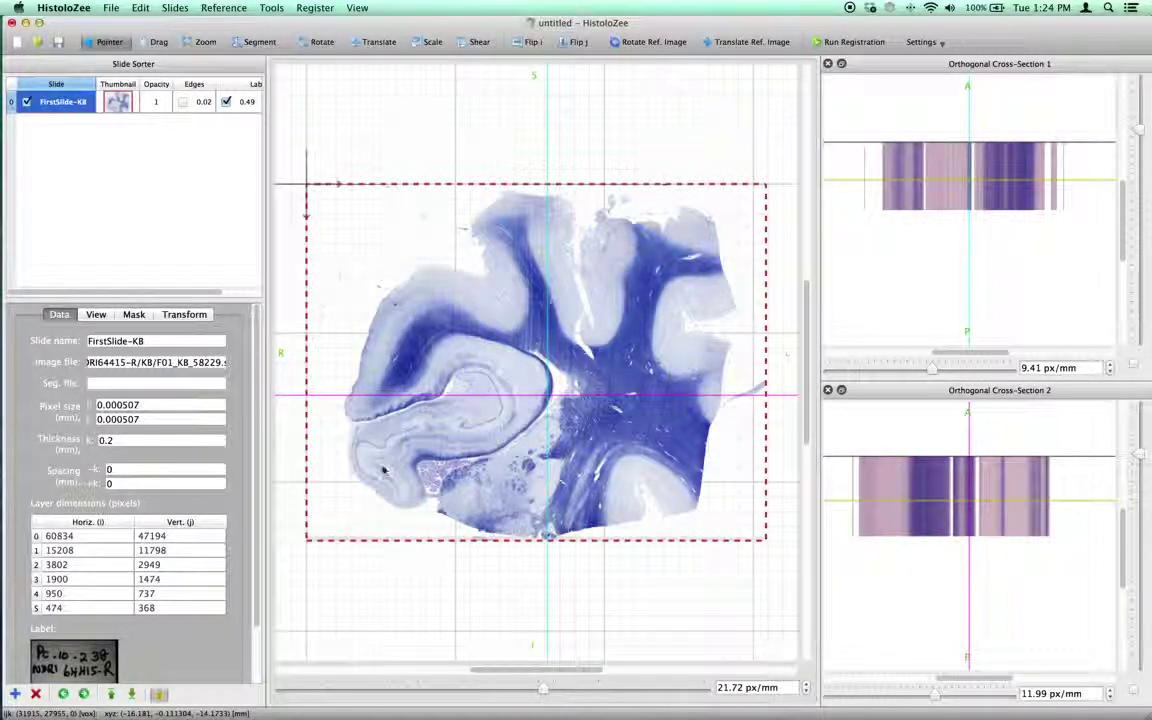
pyautogui.moveTo(264, 389); pyautogui.dragTo(250, 386)
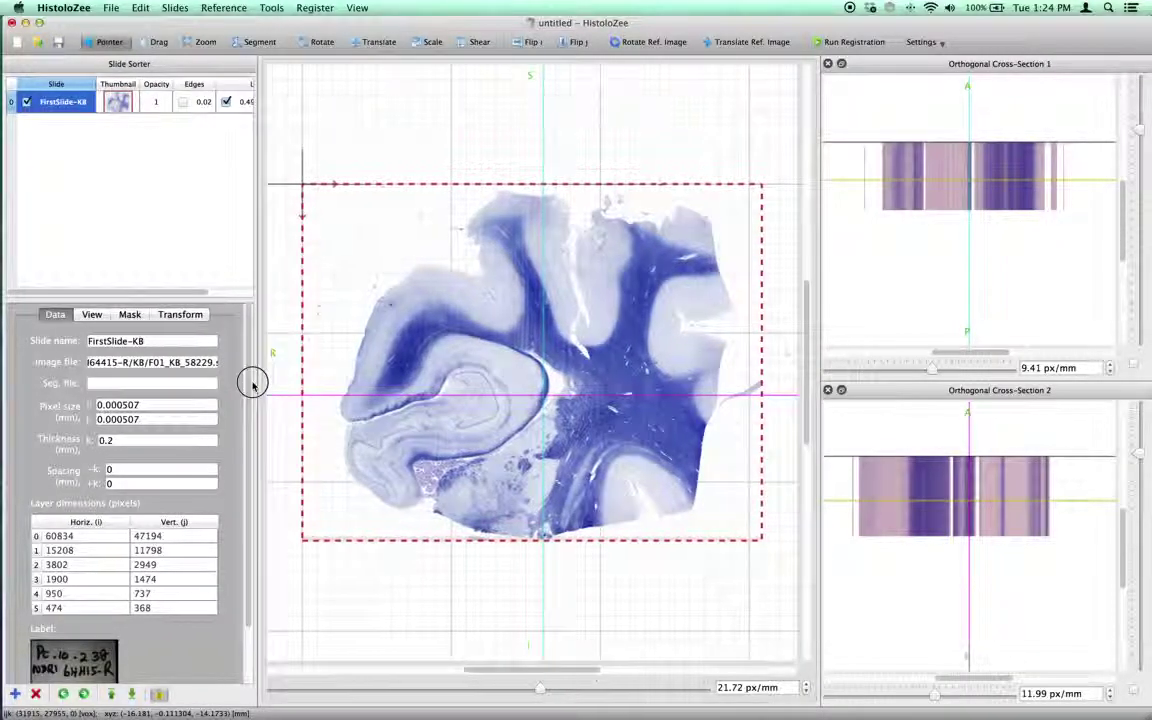